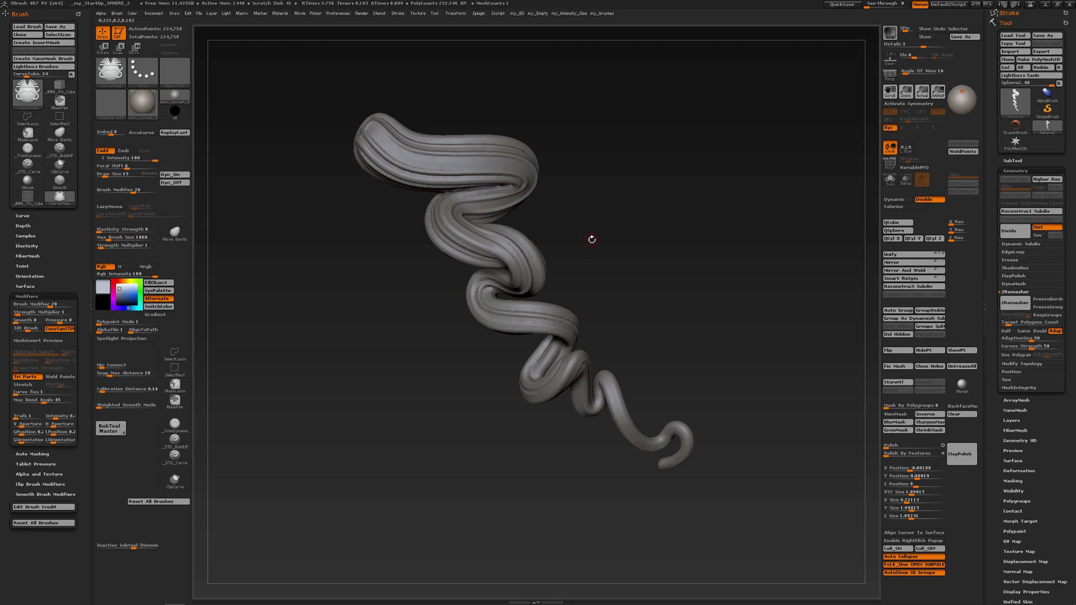
# - Choose the IMM Tri Cube insert brush, make a mesh from it, and display the three-band cube with PolyFrame
pyautogui.press('b')
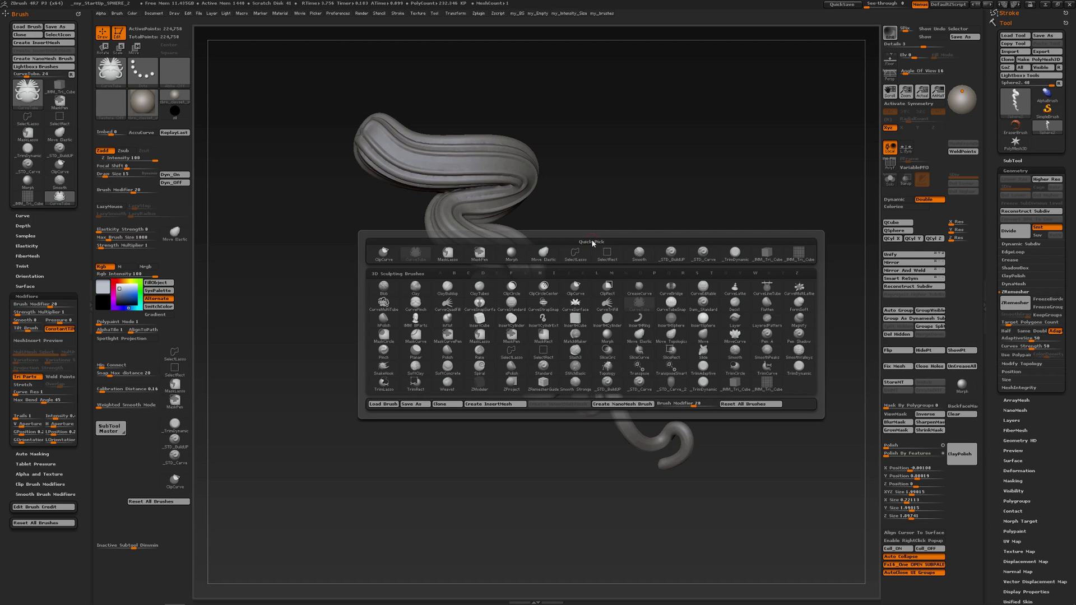
pyautogui.click(735, 385)
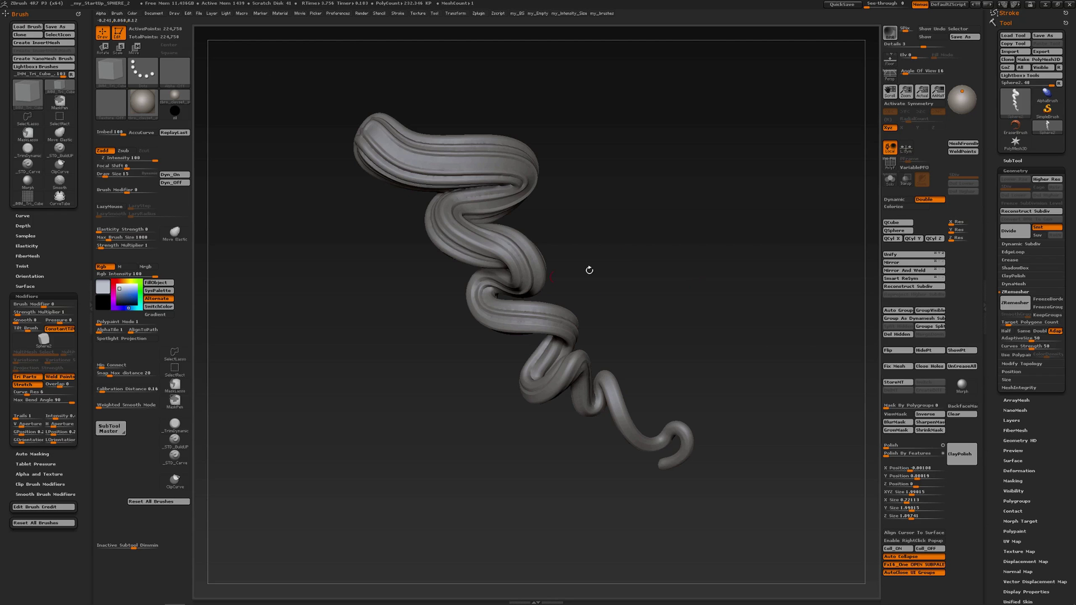
pyautogui.click(962, 144)
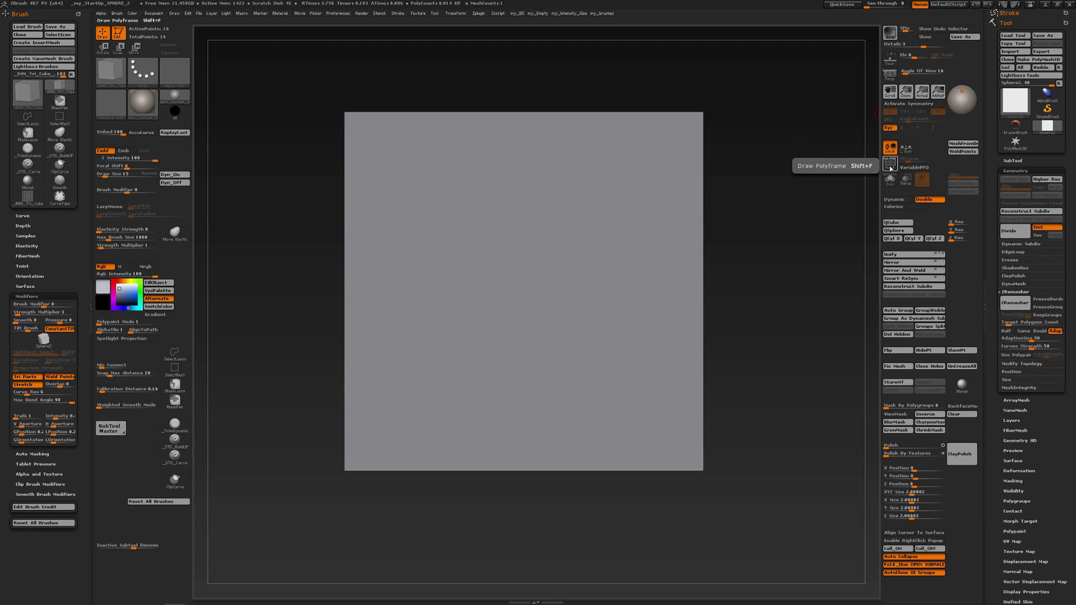
pyautogui.click(890, 166)
pyautogui.keyDown('alt'); pyautogui.moveTo(817, 190); pyautogui.dragTo(678, 217); pyautogui.keyUp('alt')
pyautogui.moveTo(678, 217)
pyautogui.mouseDown(button='right')
pyautogui.moveTo(662, 233)
pyautogui.moveTo(689, 243)
pyautogui.moveTo(685, 230)
pyautogui.mouseUp(button='right')
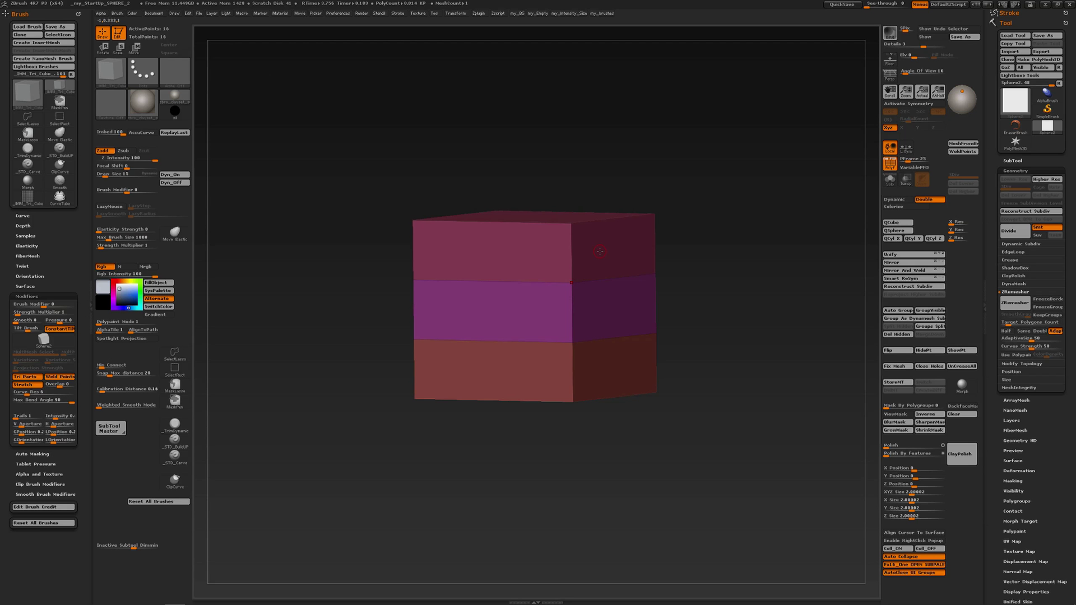
# - Examine the insert-mesh creation option in the brush picker and the brush's curve stroke settings
pyautogui.press('b')
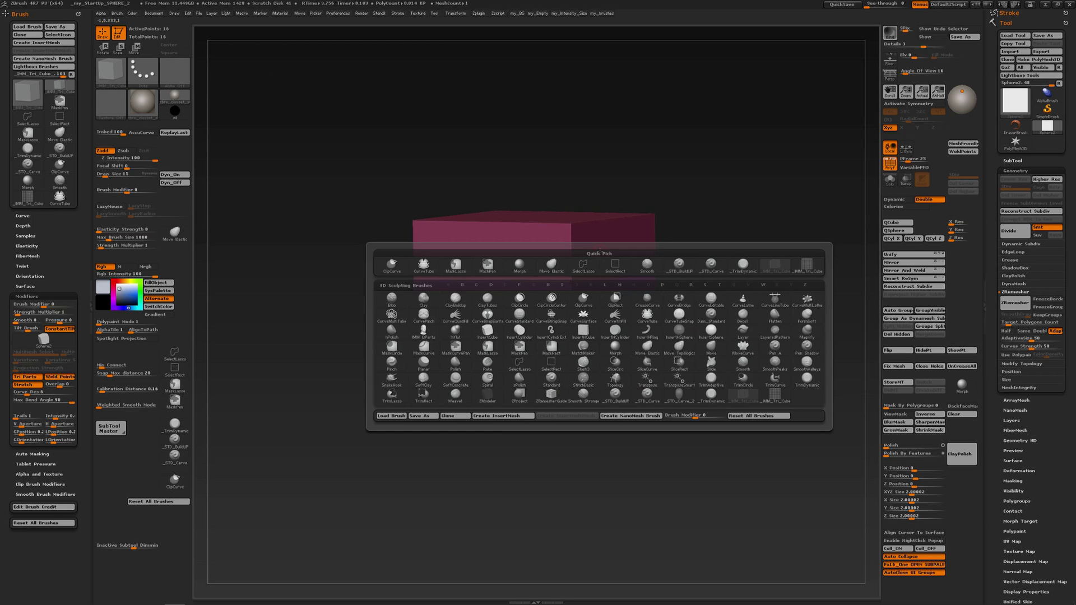
pyautogui.click(506, 417)
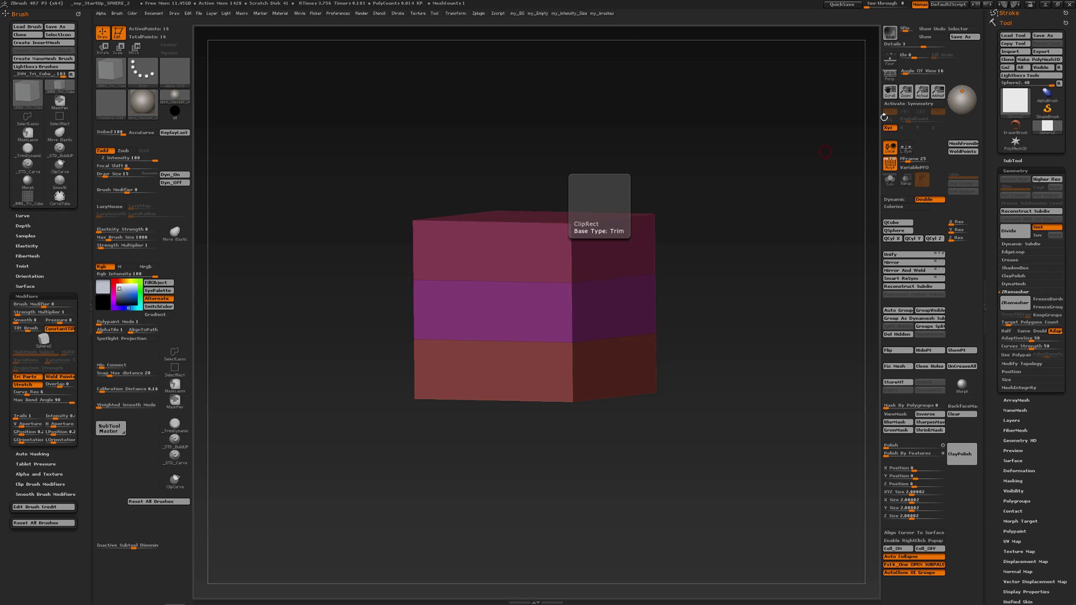
pyautogui.click(1006, 12)
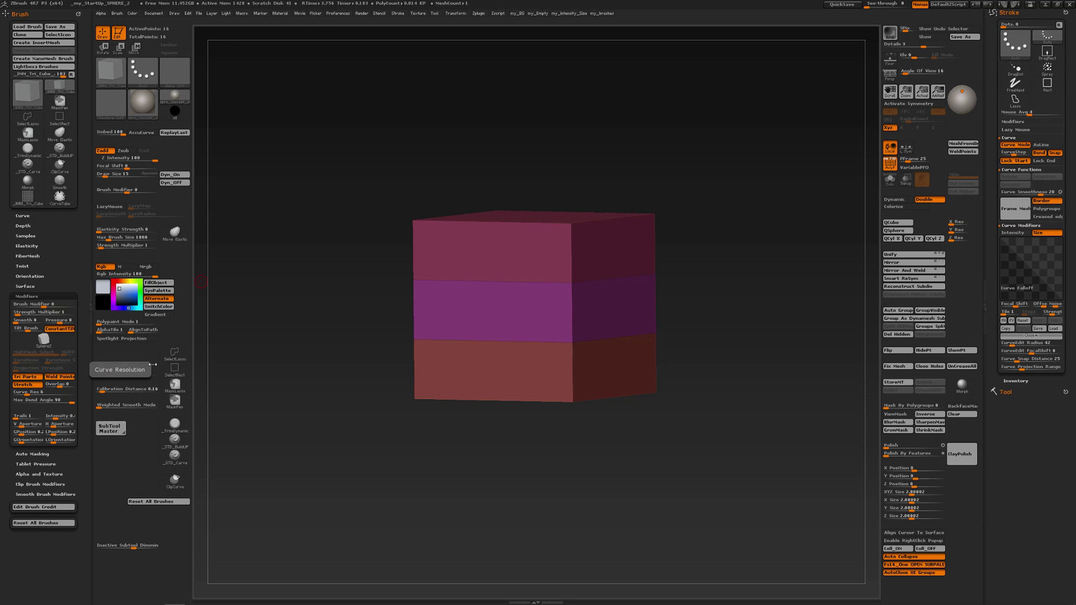
# - Draw a long S-shaped tri-cube curve starting at the cube's upper corner and looping back above it
pyautogui.moveTo(359, 283); pyautogui.dragTo(547, 295)
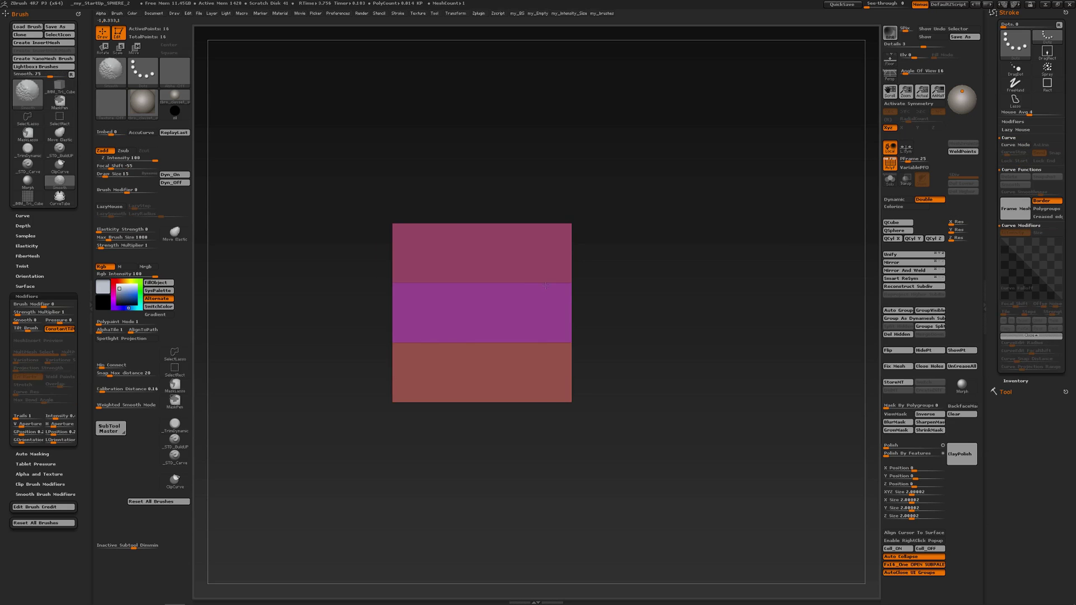
pyautogui.keyDown('ctrl'); pyautogui.moveTo(547, 295); pyautogui.dragTo(506, 306, button='right'); pyautogui.keyUp('ctrl')
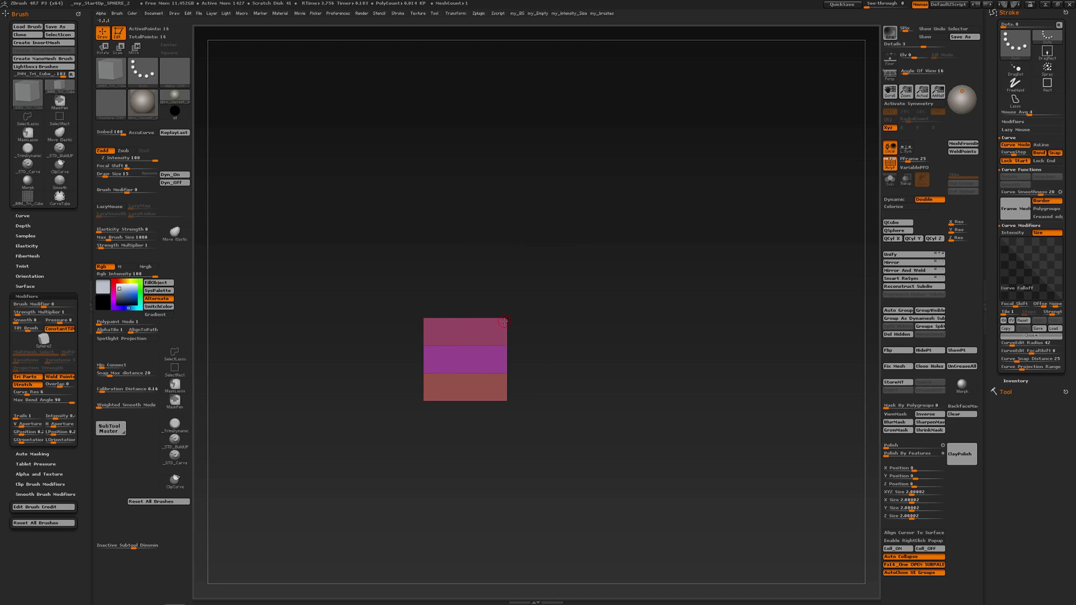
pyautogui.moveTo(548, 267); pyautogui.dragTo(639, 287)
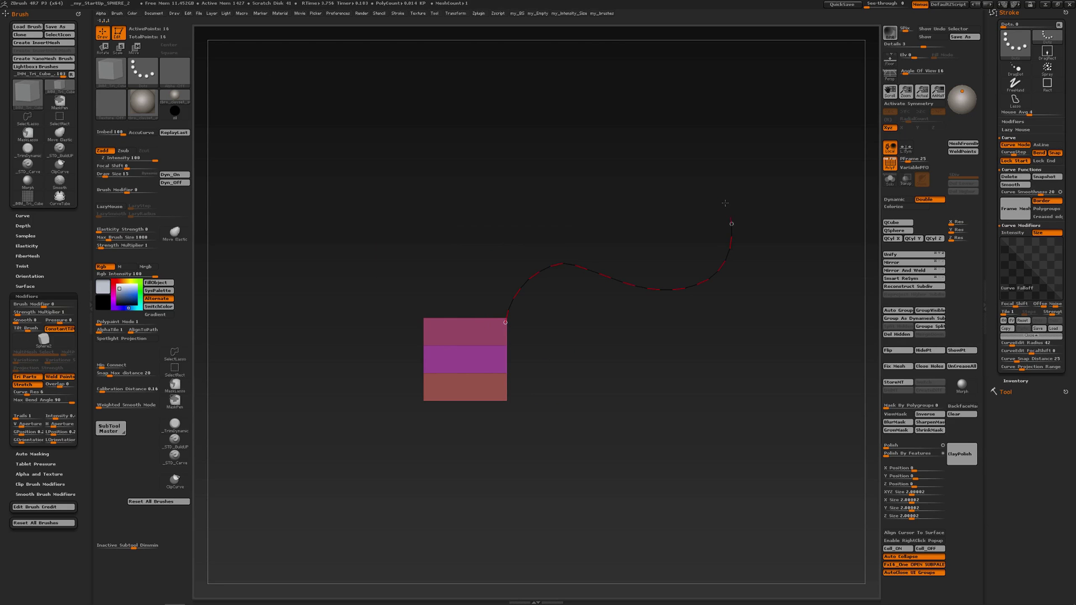
pyautogui.moveTo(569, 150); pyautogui.dragTo(560, 150)
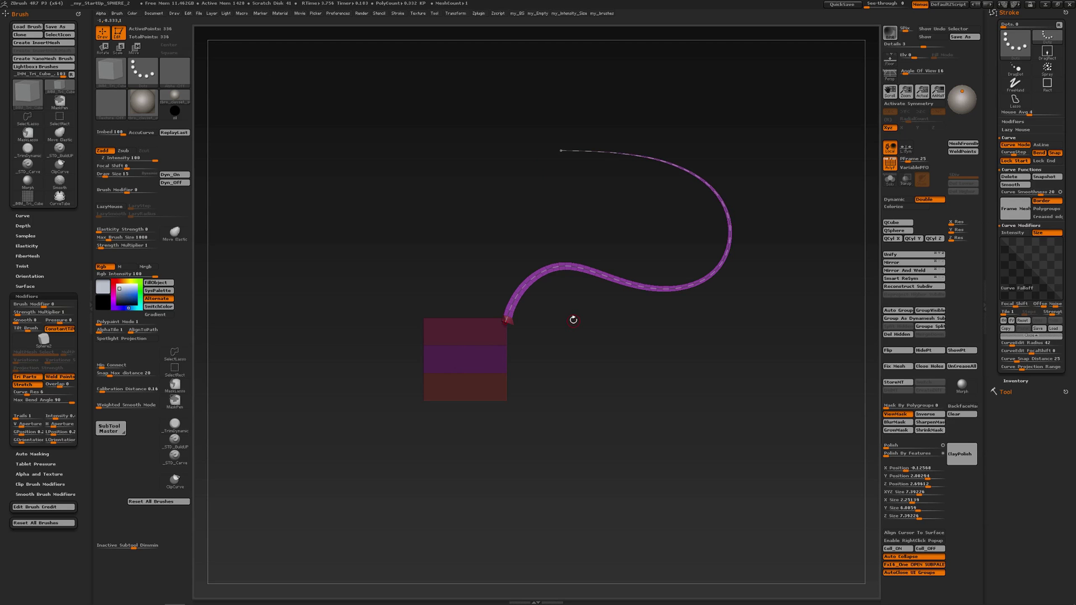
# - Increase the draw size and update the S-shaped strand to the new thickness
pyautogui.moveTo(573, 319); pyautogui.dragTo(605, 401)
pyautogui.moveTo(624, 308); pyautogui.dragTo(565, 304)
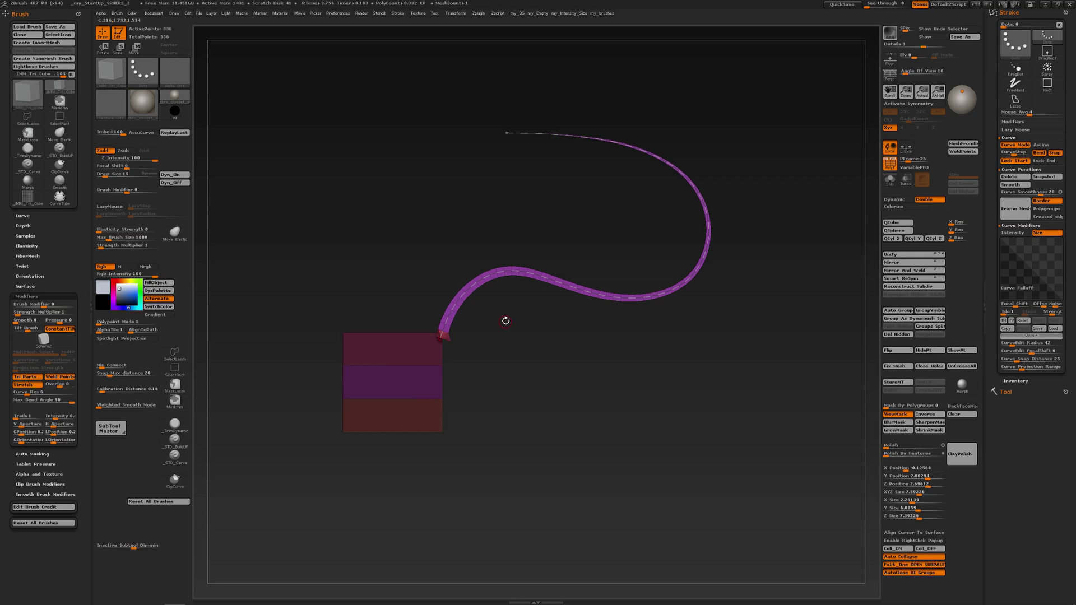
pyautogui.press('s')
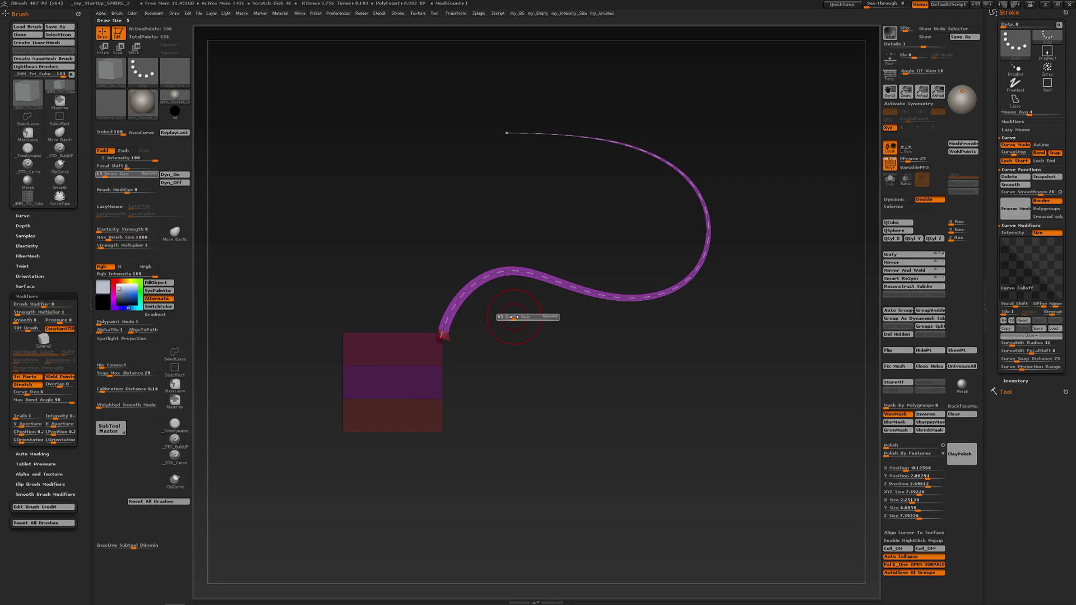
pyautogui.moveTo(514, 317); pyautogui.dragTo(510, 317)
pyautogui.click(461, 293)
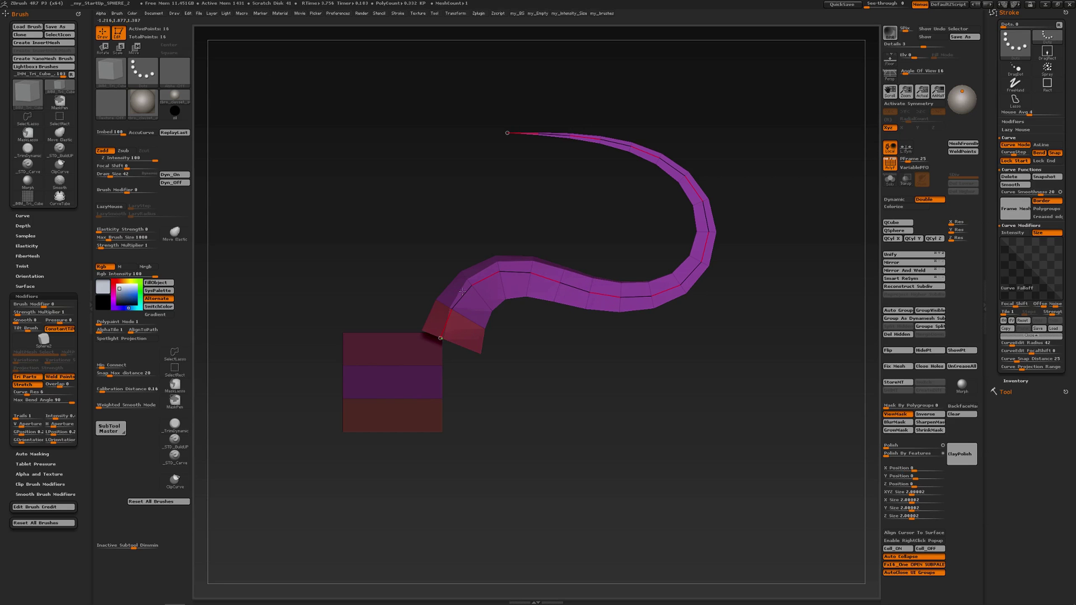
pyautogui.moveTo(463, 291); pyautogui.dragTo(455, 291)
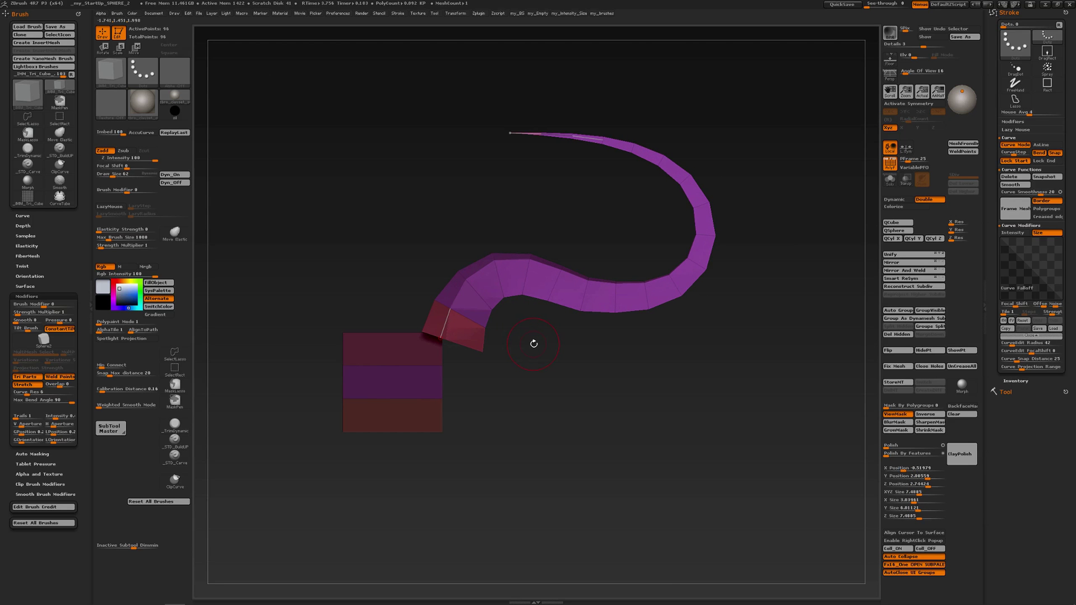
# - Reduce the draw size and shape the strand into a tapering zigzag rising from the cube's upper corner
pyautogui.press('s')
pyautogui.moveTo(534, 342); pyautogui.dragTo(531, 342)
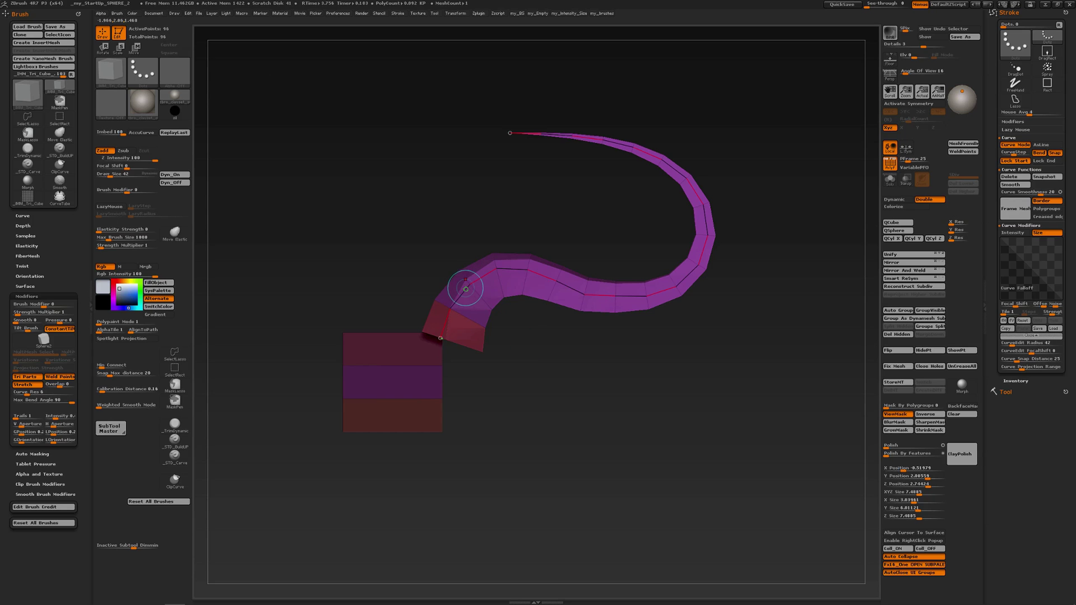
pyautogui.moveTo(461, 294)
pyautogui.mouseDown()
pyautogui.moveTo(490, 278)
pyautogui.moveTo(517, 283)
pyautogui.moveTo(477, 255)
pyautogui.moveTo(504, 259)
pyautogui.moveTo(499, 272)
pyautogui.moveTo(533, 274)
pyautogui.moveTo(493, 238)
pyautogui.moveTo(538, 268)
pyautogui.moveTo(521, 235)
pyautogui.moveTo(504, 232)
pyautogui.mouseUp()
pyautogui.click(334, 319)
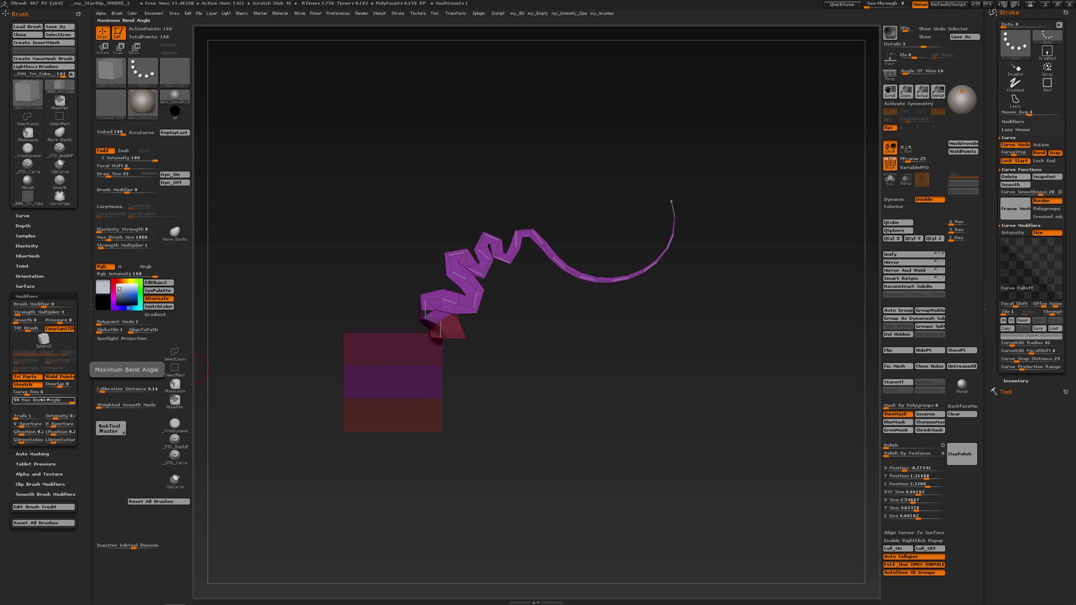
pyautogui.moveTo(536, 247)
pyautogui.mouseDown()
pyautogui.moveTo(524, 255)
pyautogui.moveTo(560, 252)
pyautogui.moveTo(558, 236)
pyautogui.moveTo(576, 239)
pyautogui.moveTo(578, 229)
pyautogui.moveTo(587, 260)
pyautogui.mouseUp()
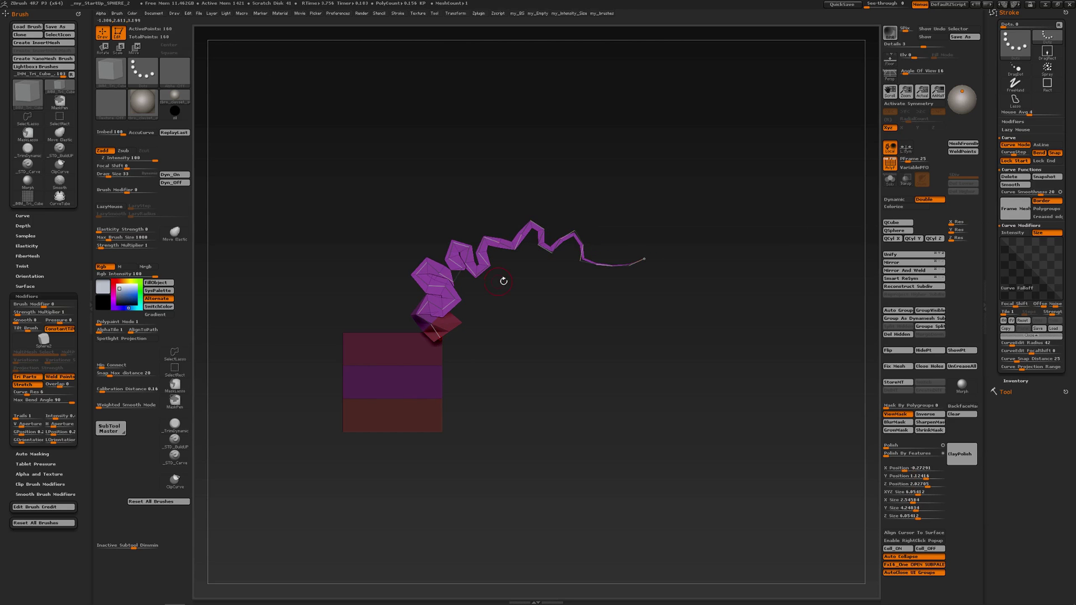
# - Bend the strand's curve from several angles to give the zigzag depth and raise its bends near the cube
pyautogui.moveTo(503, 281)
pyautogui.mouseDown()
pyautogui.moveTo(652, 308)
pyautogui.moveTo(626, 270)
pyautogui.moveTo(676, 319)
pyautogui.moveTo(699, 317)
pyautogui.mouseUp()
pyautogui.moveTo(680, 363); pyautogui.dragTo(701, 349)
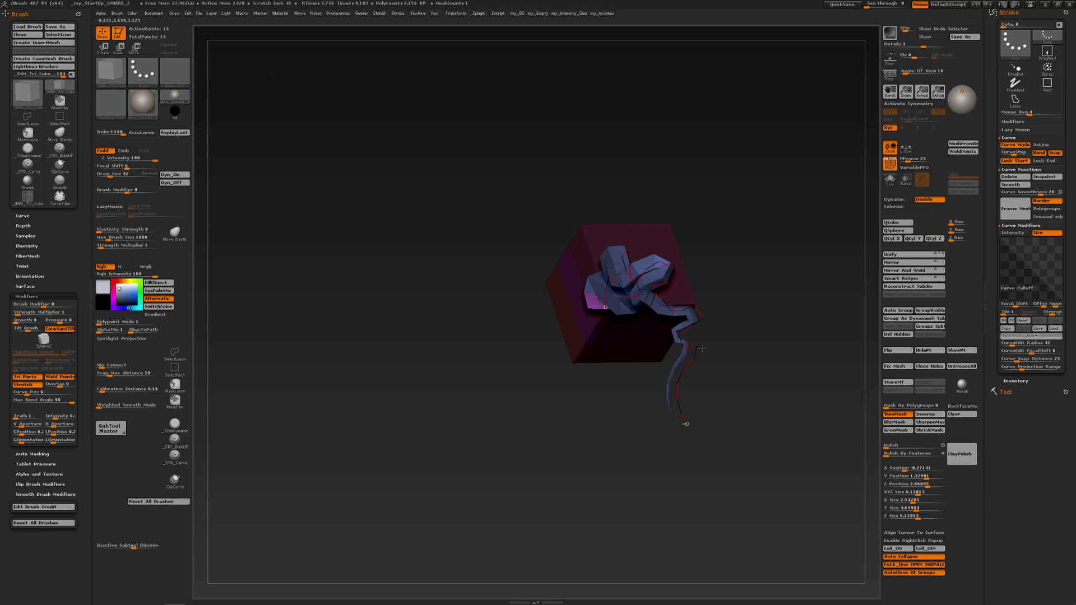
pyautogui.moveTo(617, 381); pyautogui.dragTo(593, 310)
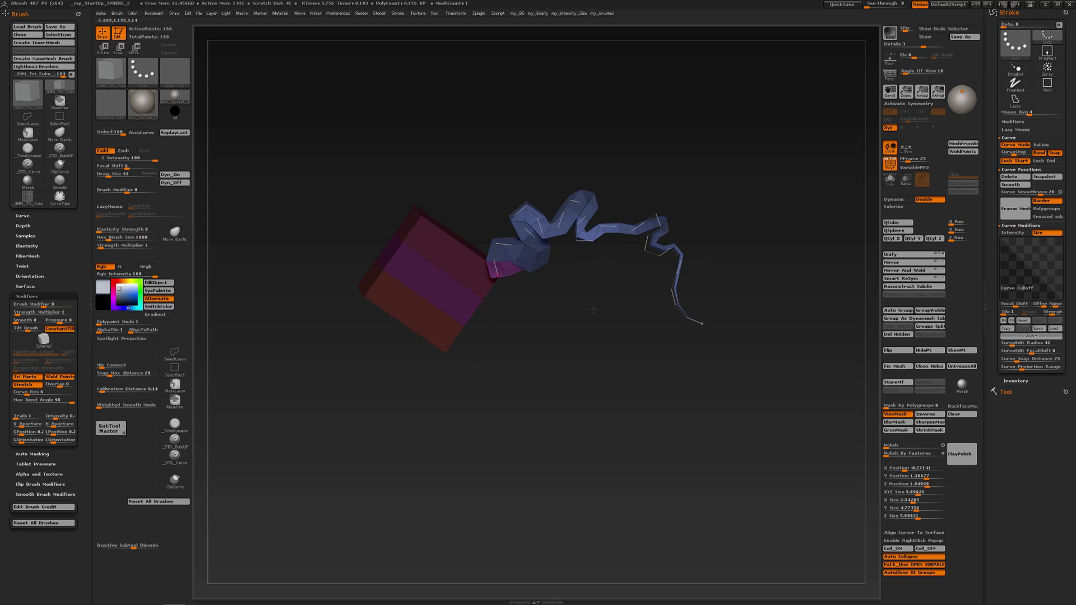
pyautogui.moveTo(508, 244)
pyautogui.mouseDown()
pyautogui.moveTo(474, 216)
pyautogui.moveTo(529, 182)
pyautogui.mouseUp()
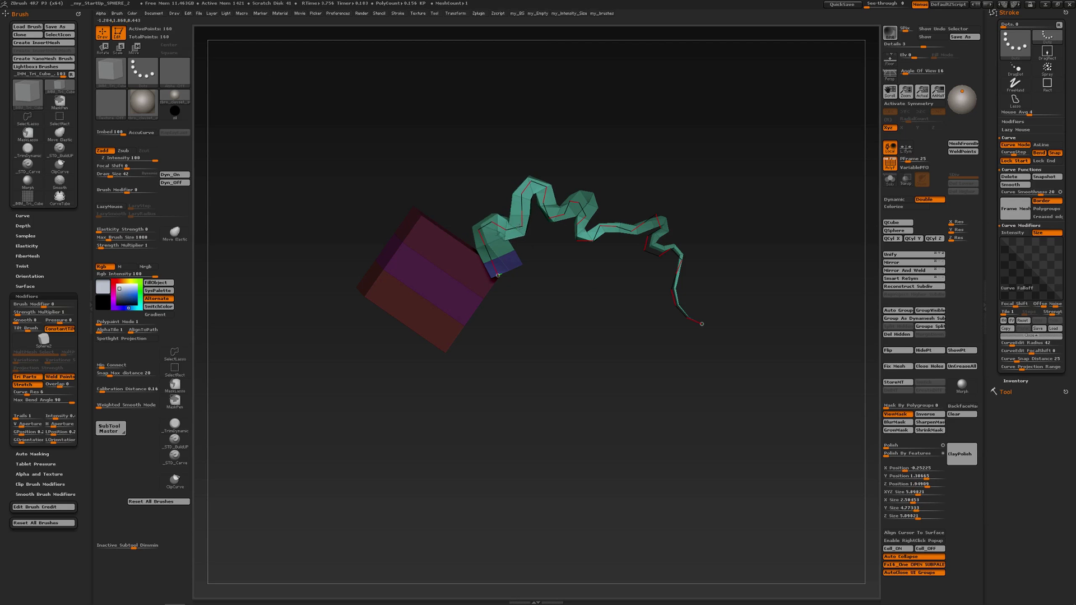
pyautogui.moveTo(513, 223); pyautogui.dragTo(518, 213)
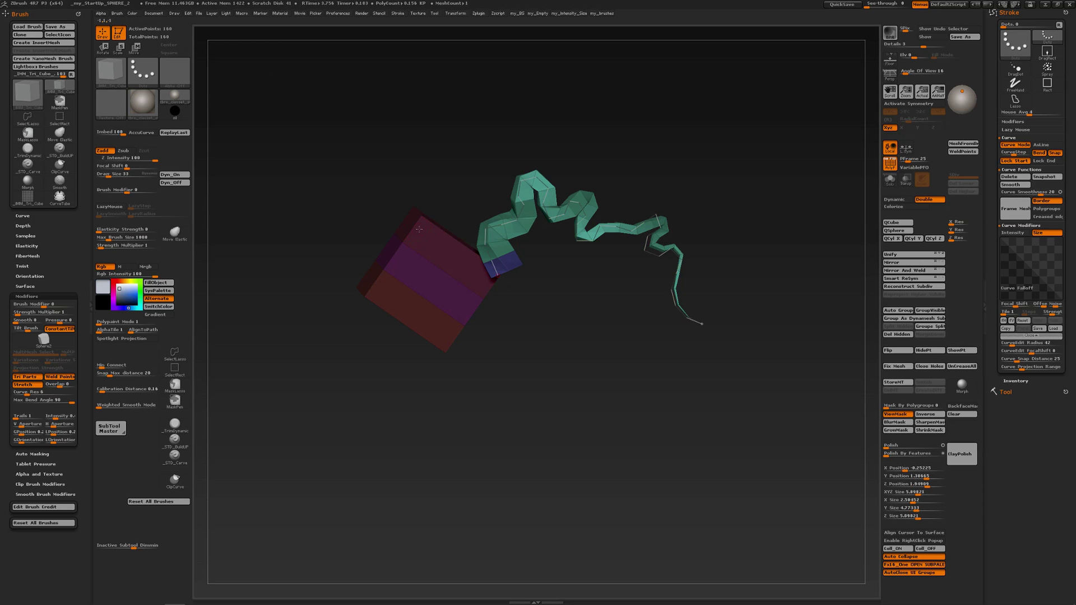
# - Isolate the zigzag strand and delete the hidden cube
pyautogui.moveTo(579, 293)
pyautogui.mouseDown()
pyautogui.moveTo(572, 281)
pyautogui.moveTo(591, 336)
pyautogui.mouseUp()
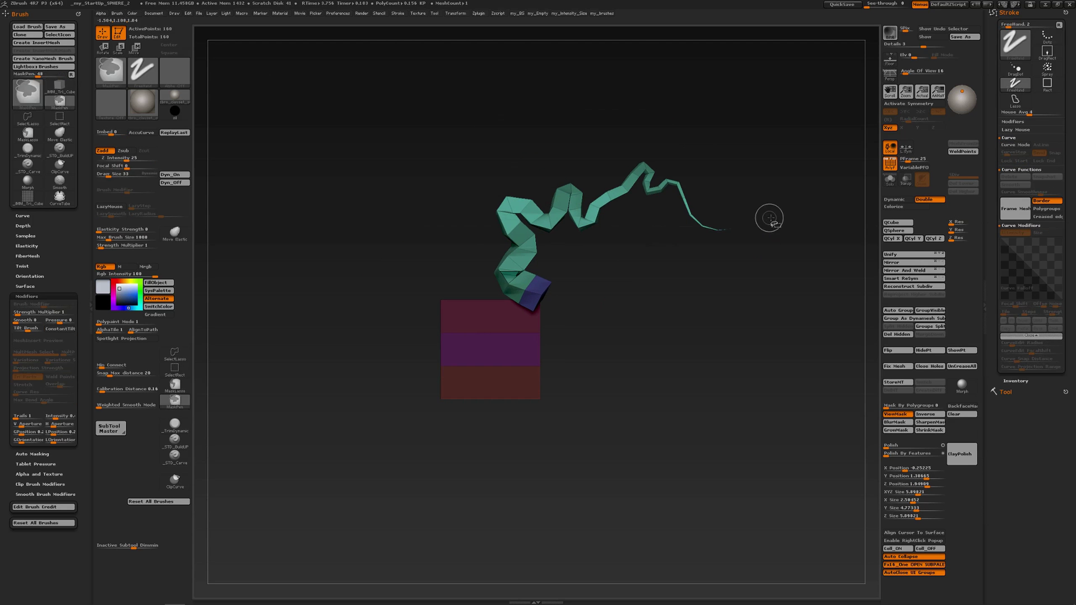
pyautogui.moveTo(767, 211)
pyautogui.keyDown('ctrl'); pyautogui.keyDown('shift'); pyautogui.mouseDown()
pyautogui.moveTo(688, 223)
pyautogui.moveTo(748, 279)
pyautogui.mouseUp(); pyautogui.keyUp('shift'); pyautogui.keyUp('ctrl')
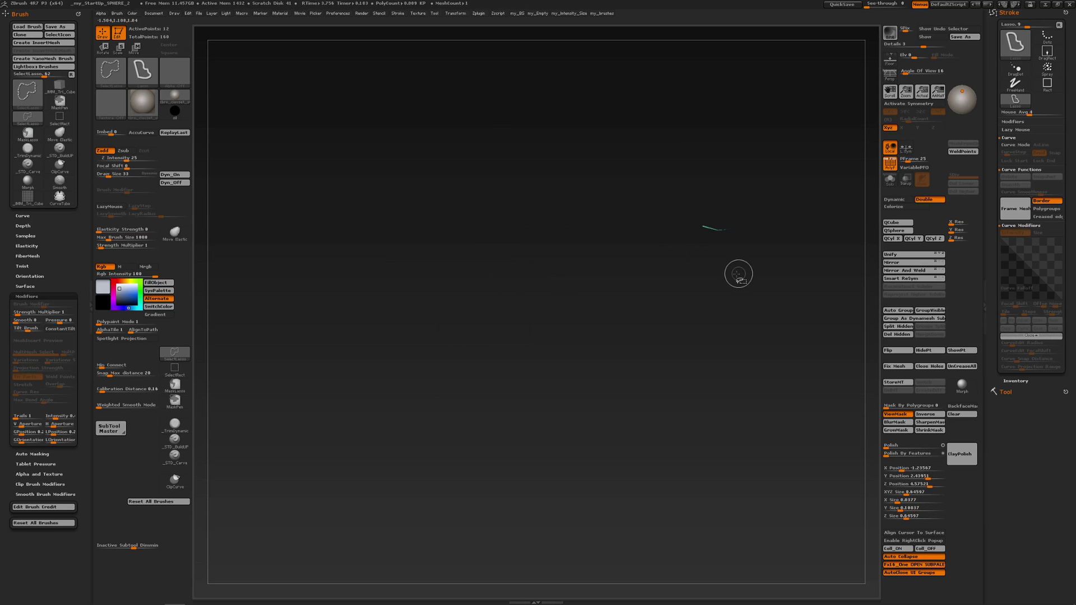
pyautogui.keyDown('ctrl'); pyautogui.keyDown('shift'); pyautogui.click(730, 283); pyautogui.keyUp('shift'); pyautogui.keyUp('ctrl')
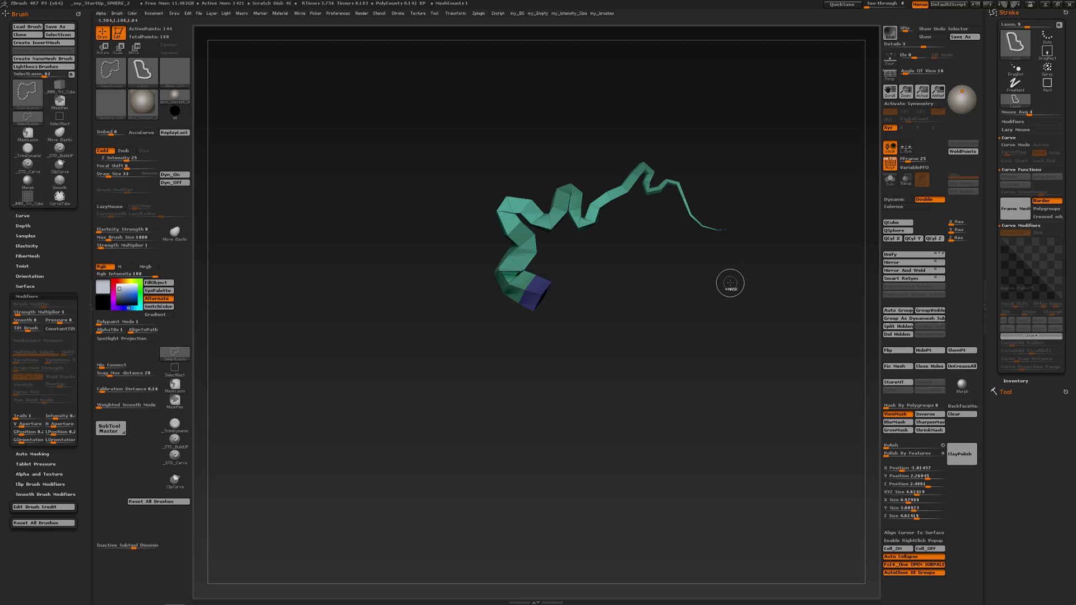
pyautogui.click(894, 334)
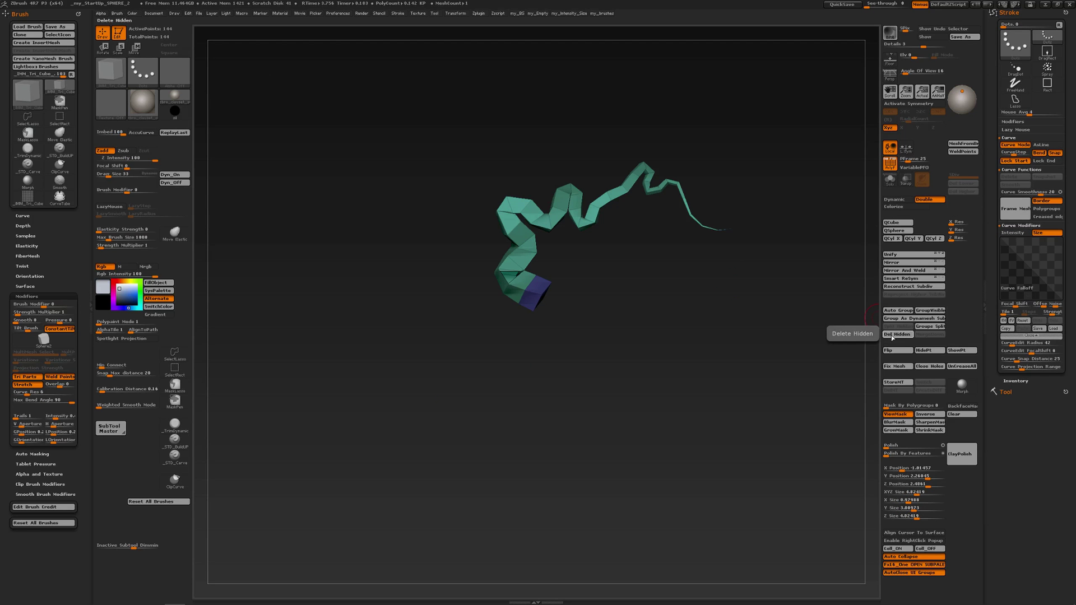
pyautogui.moveTo(610, 239)
pyautogui.keyDown('ctrl'); pyautogui.mouseDown(button='right')
pyautogui.moveTo(614, 274)
pyautogui.moveTo(624, 274)
pyautogui.mouseUp(button='right'); pyautogui.keyUp('ctrl')
pyautogui.keyDown('alt'); pyautogui.moveTo(624, 275); pyautogui.dragTo(589, 299, button='right'); pyautogui.keyUp('alt')
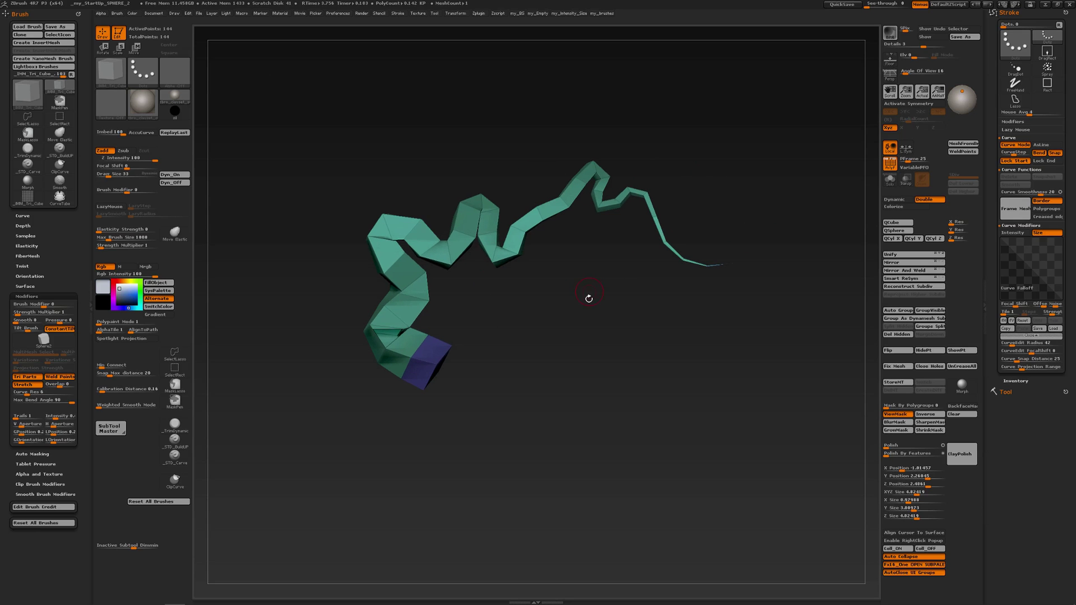
# - Subdivide the strand to level 3 and delete its lower subdivision levels
pyautogui.hotkey('ctrl', 'd')
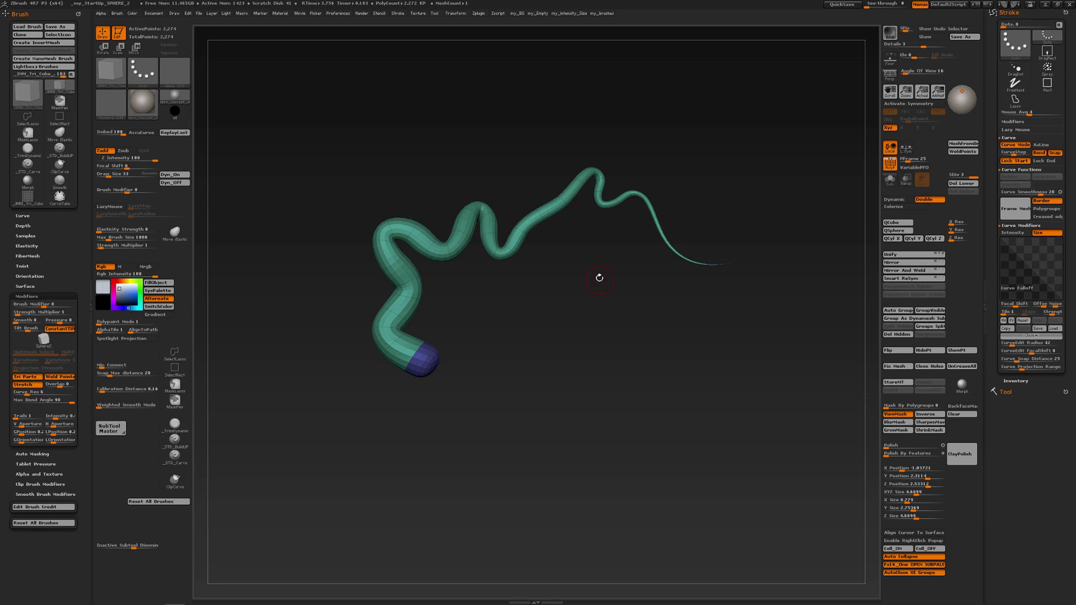
pyautogui.click(962, 183)
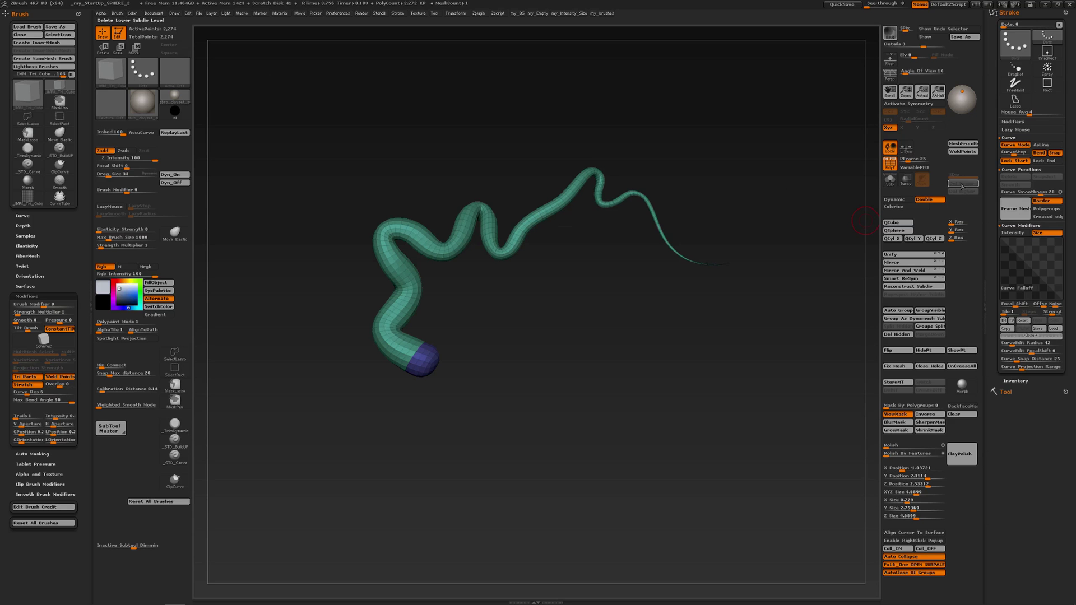
# - Give the whole strand a single polygroup and isolate the narrow polygon strips running along its length
pyautogui.moveTo(579, 270); pyautogui.dragTo(632, 235)
pyautogui.hotkey('shift', 'f')
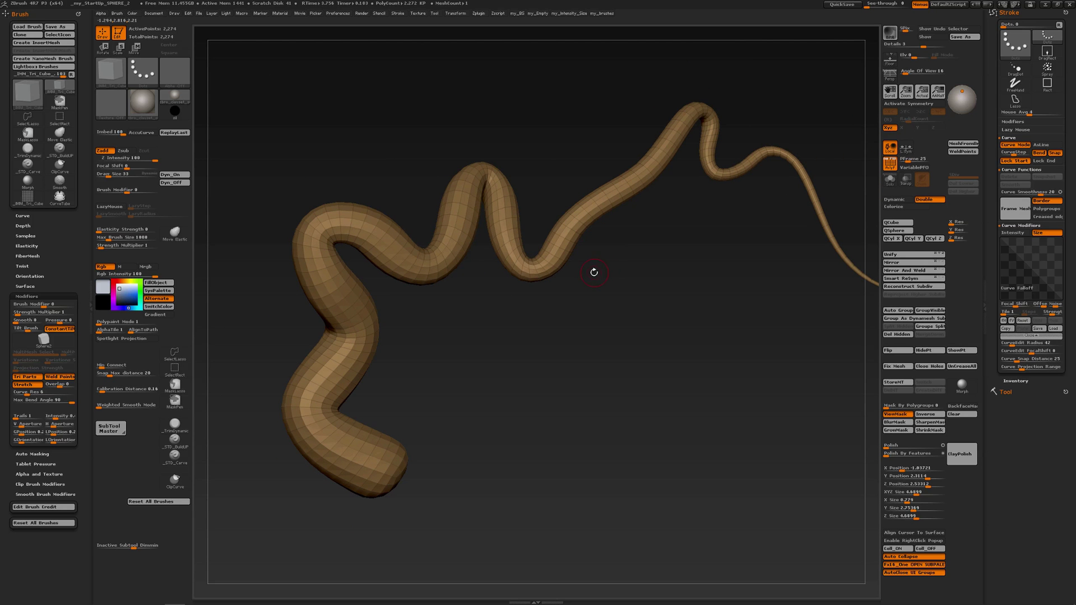
pyautogui.moveTo(594, 272); pyautogui.dragTo(577, 276)
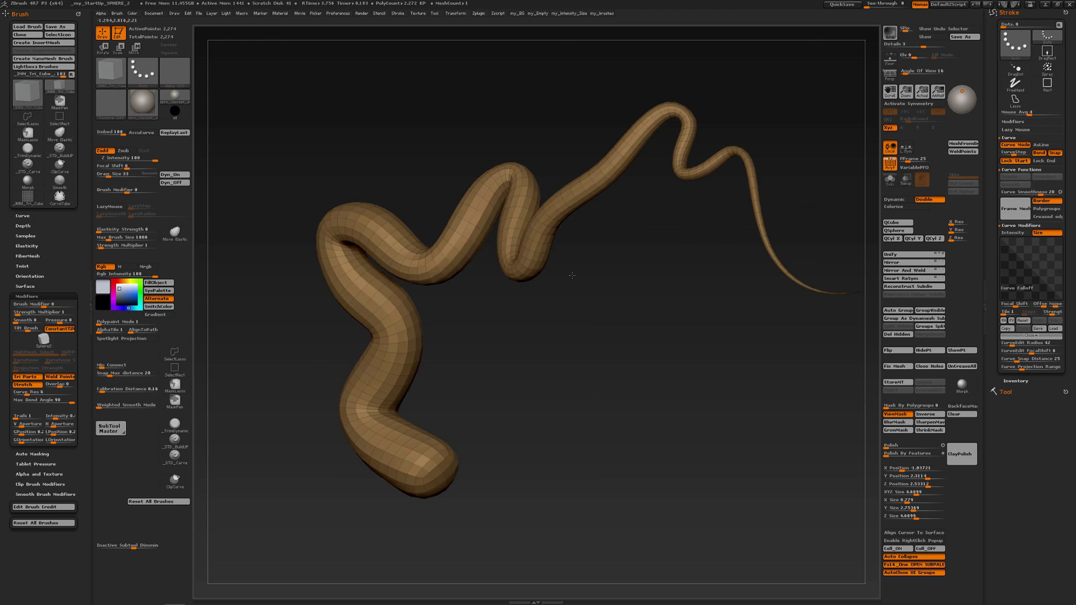
pyautogui.moveTo(571, 275)
pyautogui.mouseDown()
pyautogui.moveTo(580, 253)
pyautogui.moveTo(593, 272)
pyautogui.mouseUp()
pyautogui.press('ctrl')
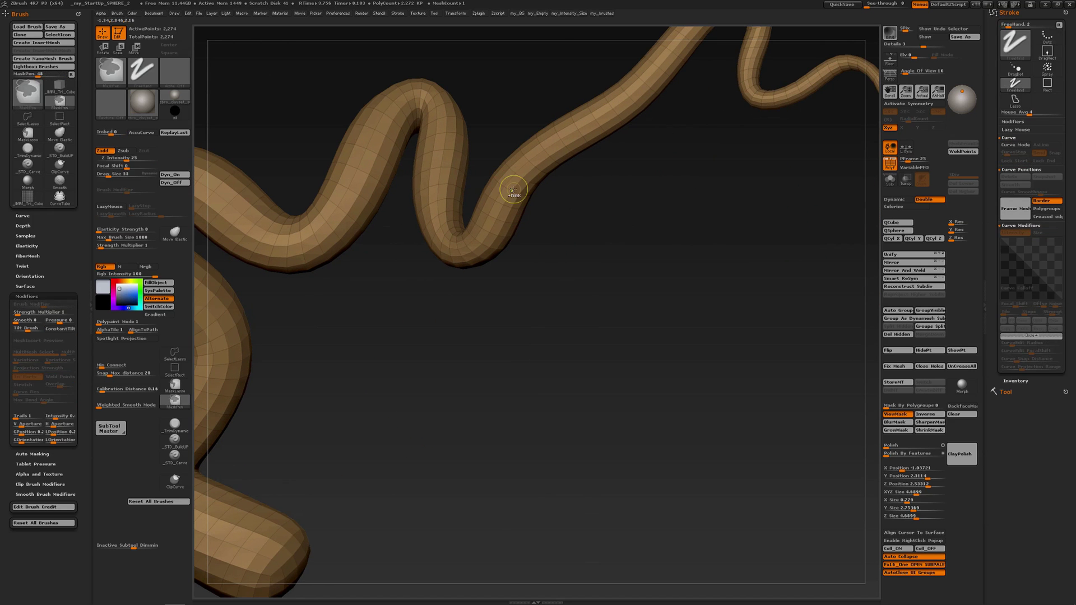
pyautogui.hotkey('ctrl', 'shift')
pyautogui.keyDown('ctrl'); pyautogui.keyDown('shift'); pyautogui.click(507, 191); pyautogui.keyUp('shift'); pyautogui.keyUp('ctrl')
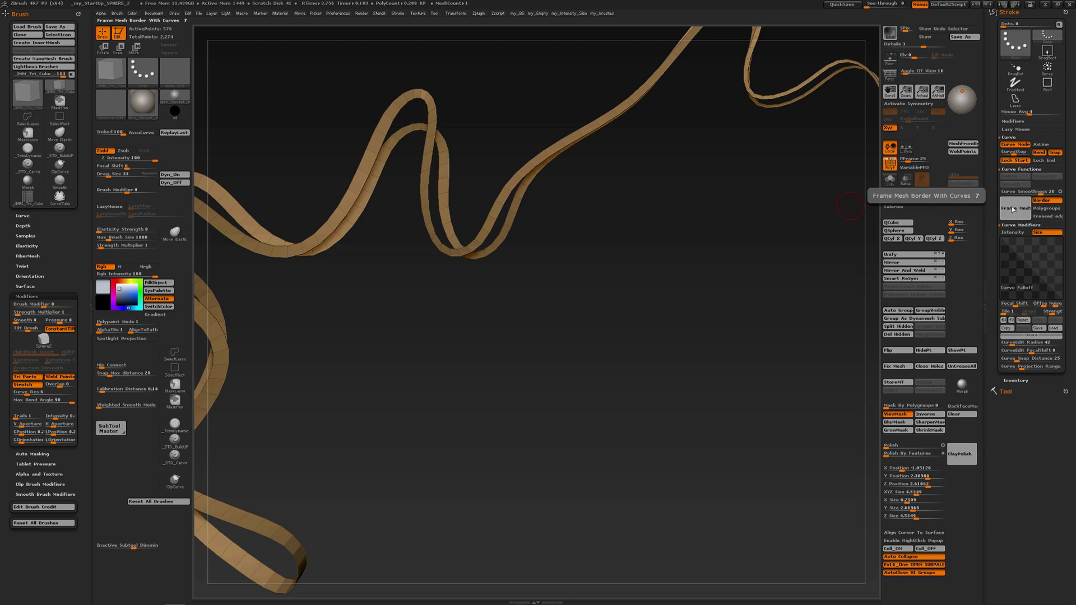
# - Frame the borders of the visible polygon strips with curves using Frame Mesh
pyautogui.click(1015, 209)
pyautogui.click(604, 235)
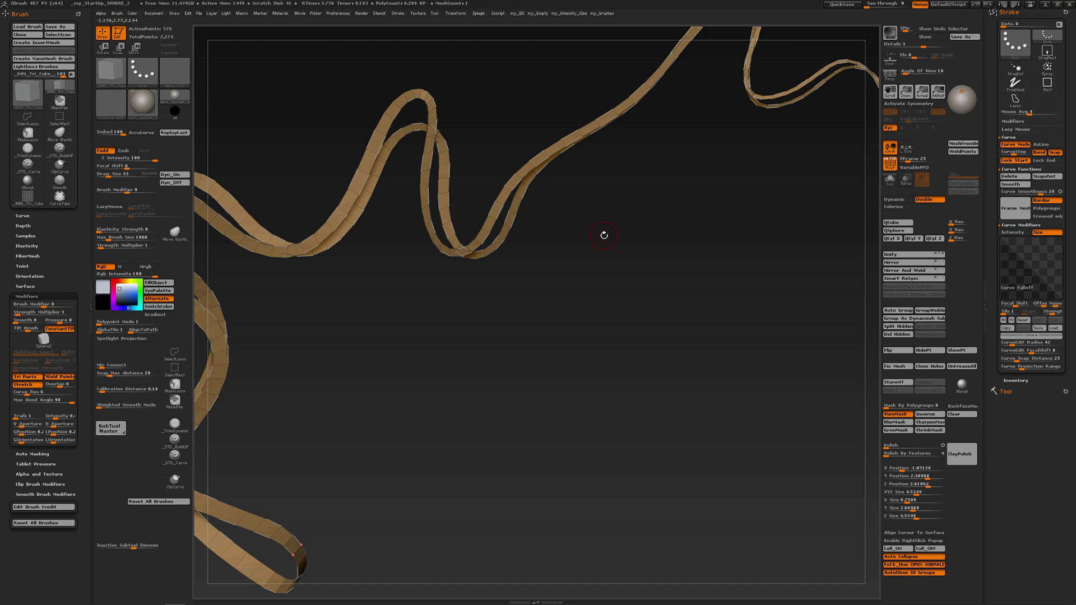
pyautogui.keyDown('alt'); pyautogui.moveTo(634, 249); pyautogui.dragTo(592, 213); pyautogui.keyUp('alt')
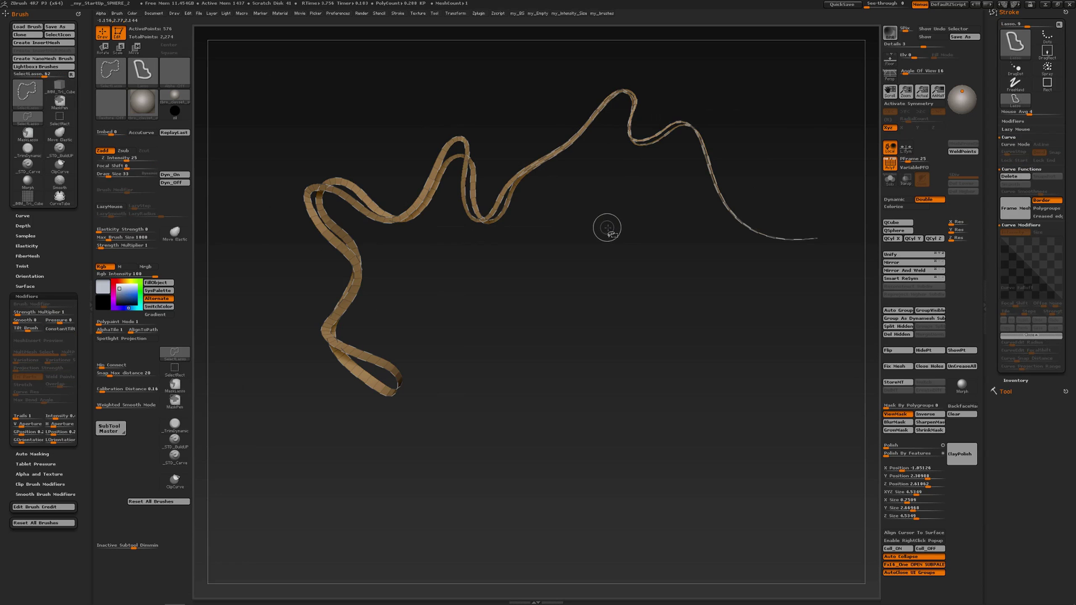
# - Show the whole hair strand again and select the CurveTube brush
pyautogui.keyDown('ctrl'); pyautogui.keyDown('shift'); pyautogui.click(608, 227); pyautogui.keyUp('shift'); pyautogui.keyUp('ctrl')
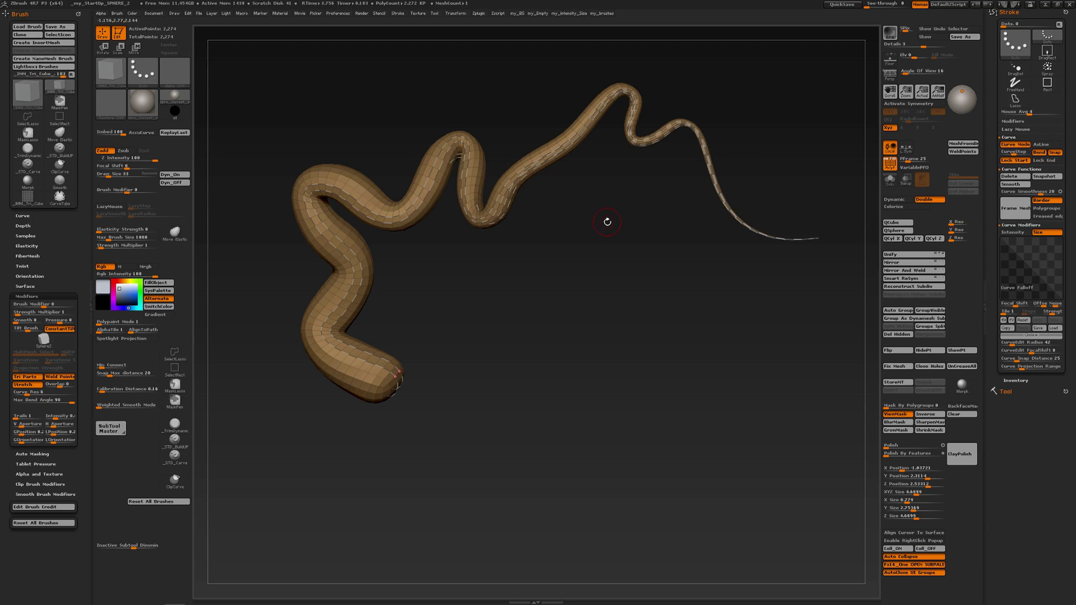
pyautogui.press('b')
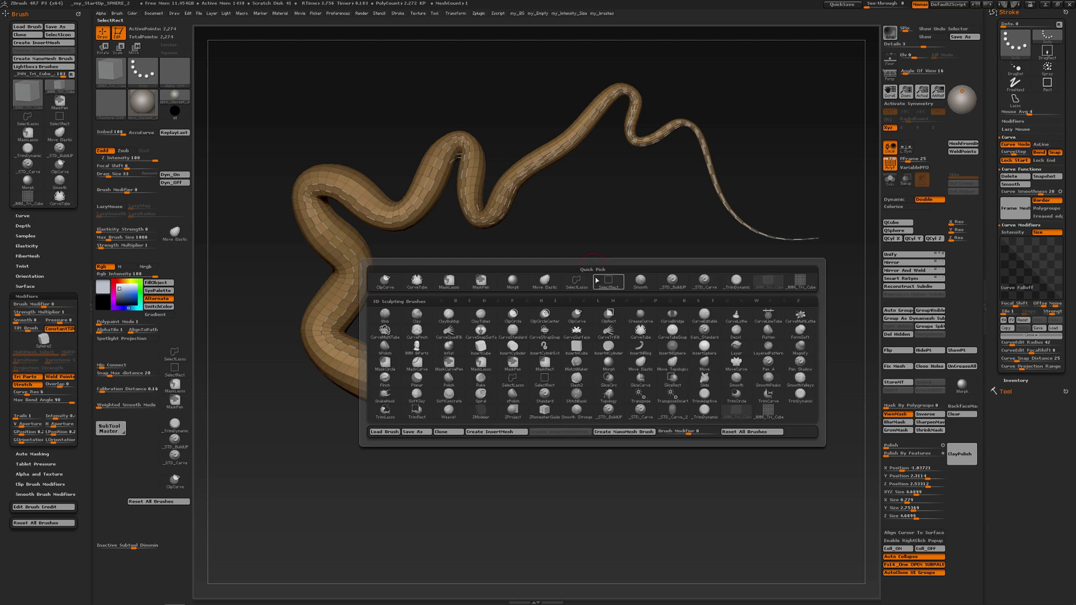
pyautogui.press('c')
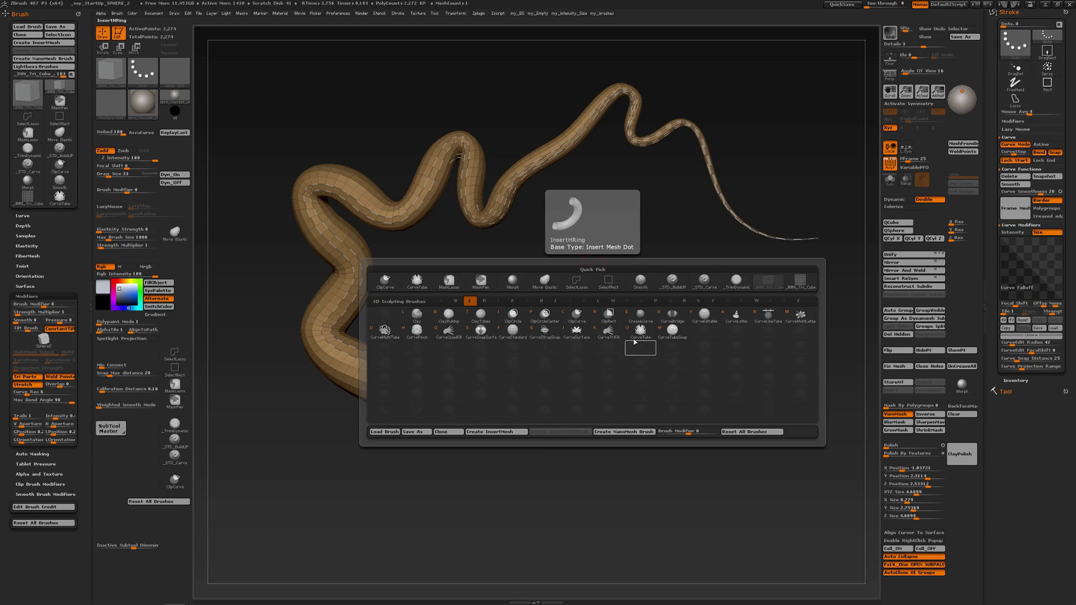
pyautogui.click(640, 330)
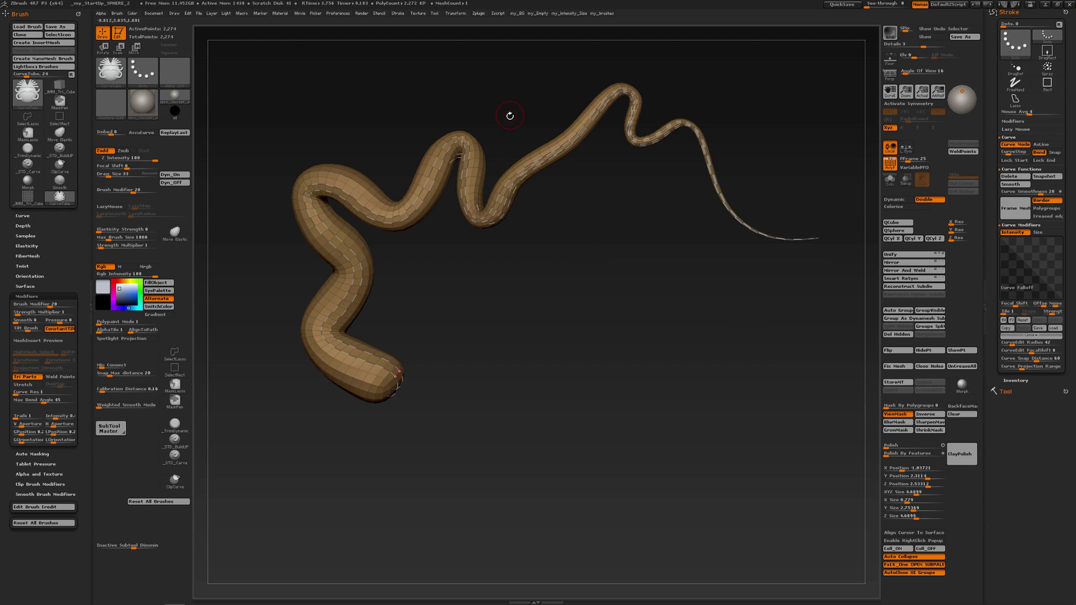
# - Try generating a tube at draw size 14 along the framed strip borders and delete the guide curves
pyautogui.press('s')
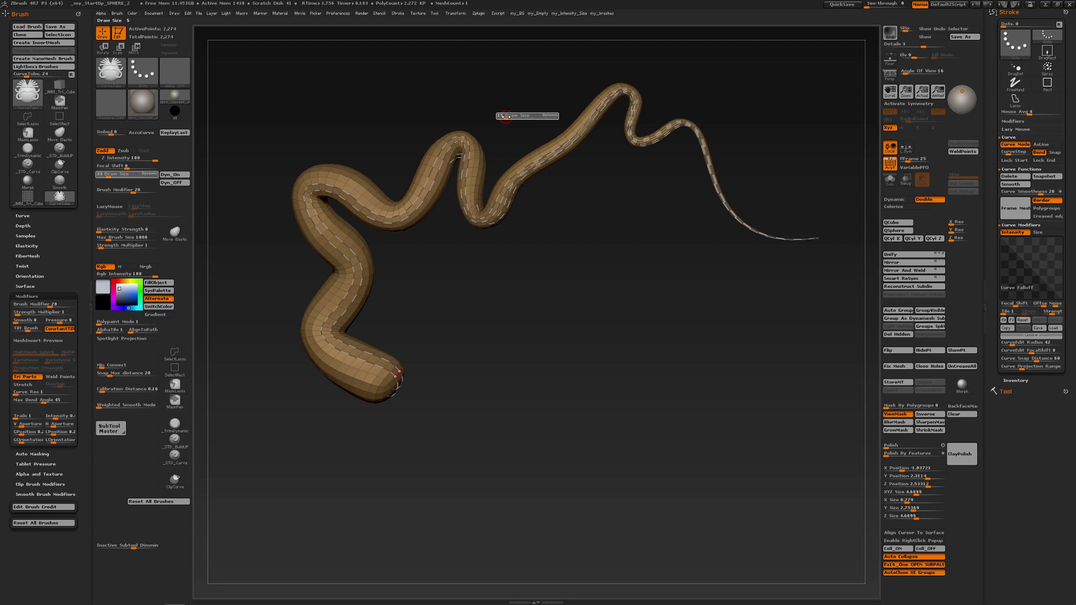
pyautogui.click(439, 151)
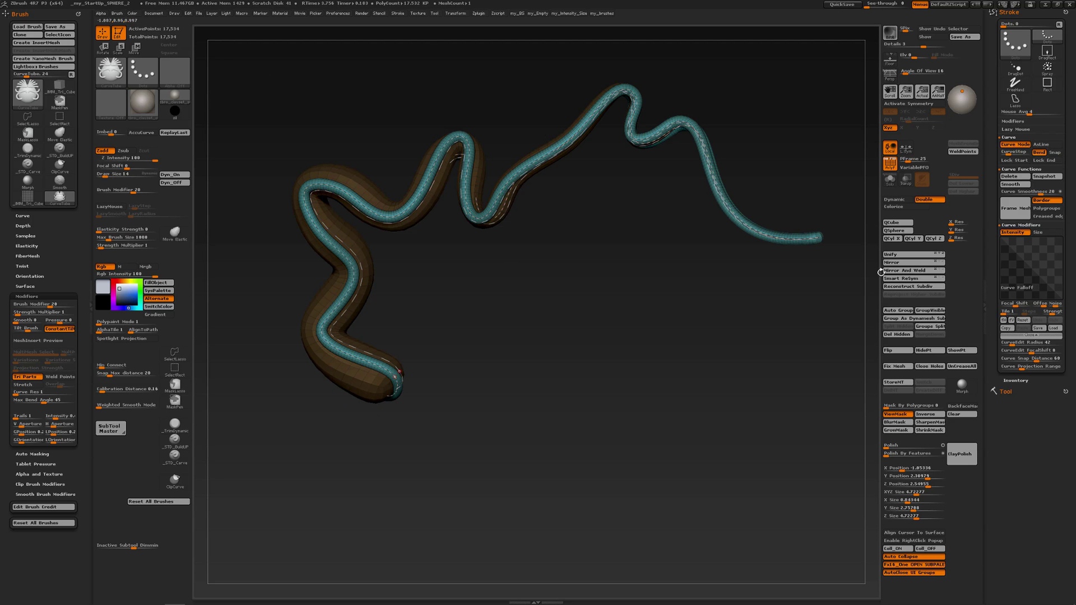
pyautogui.click(1015, 177)
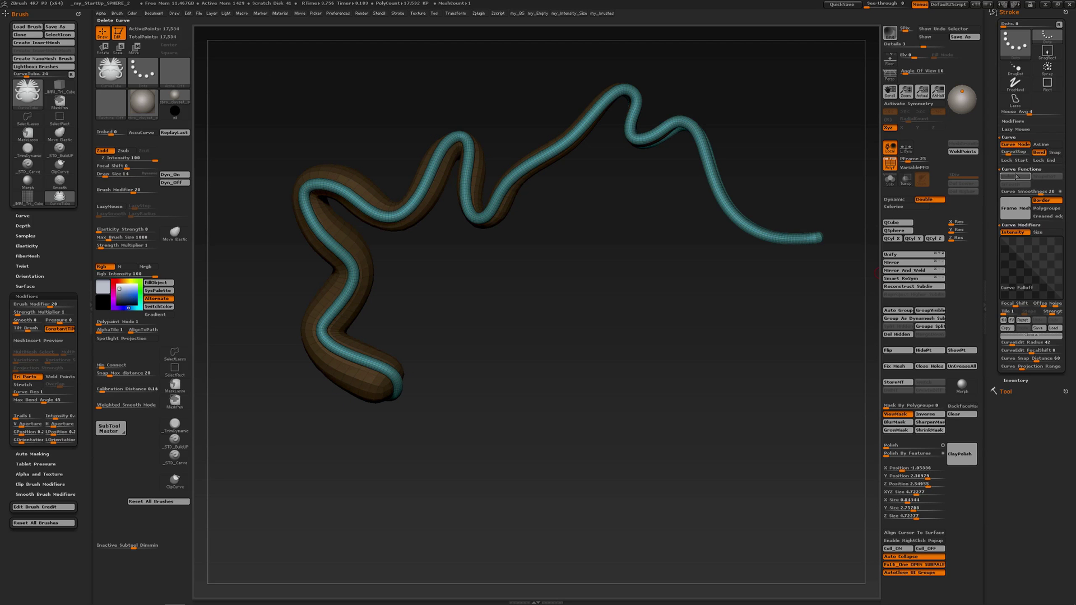
# - Turn off the polyframe display and clear the mask from the strand
pyautogui.press('shift')
pyautogui.hotkey('shift', 'f')
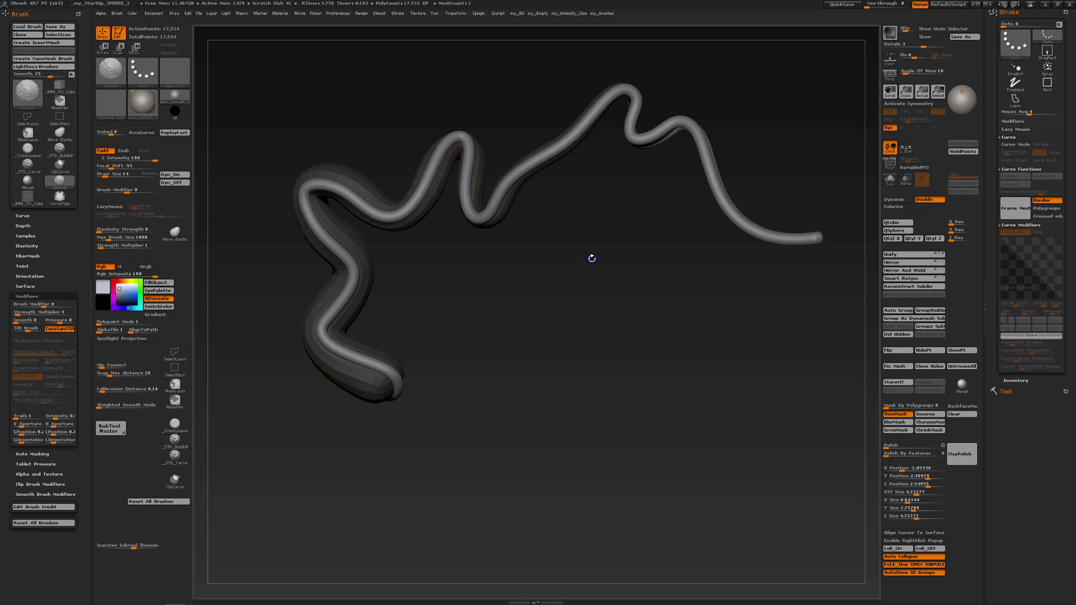
pyautogui.moveTo(572, 255)
pyautogui.keyDown('ctrl'); pyautogui.mouseDown()
pyautogui.moveTo(588, 284)
pyautogui.moveTo(578, 240)
pyautogui.moveTo(603, 212)
pyautogui.moveTo(564, 228)
pyautogui.moveTo(599, 222)
pyautogui.mouseUp(); pyautogui.keyUp('ctrl')
pyautogui.press('ctrl')
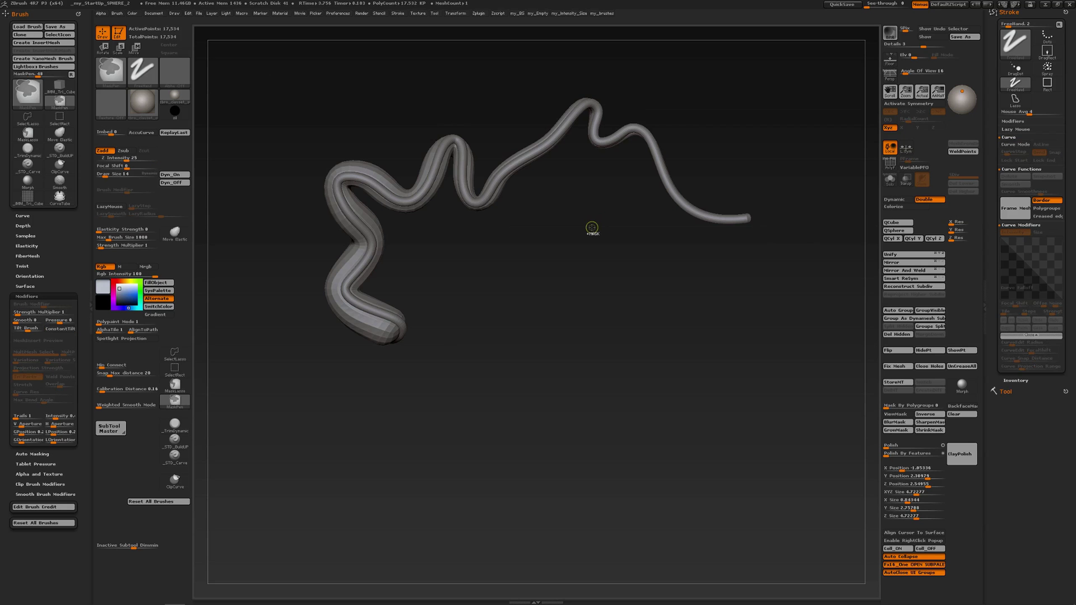
# - Undo the tube creation to restore the framed guide curves on the strand
pyautogui.hotkey('ctrl', 'z')
pyautogui.hotkey('ctrl', 'z')
pyautogui.hotkey('ctrl', 'z')
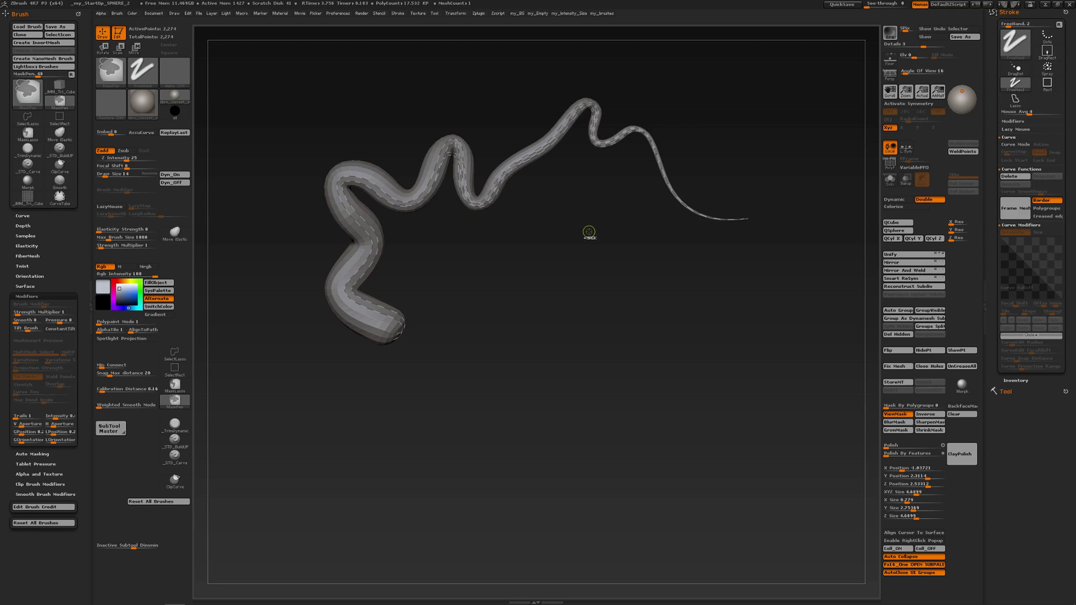
# - Generate a tube at draw size 21 along the framed strip borders and delete the guide curves
pyautogui.press('s')
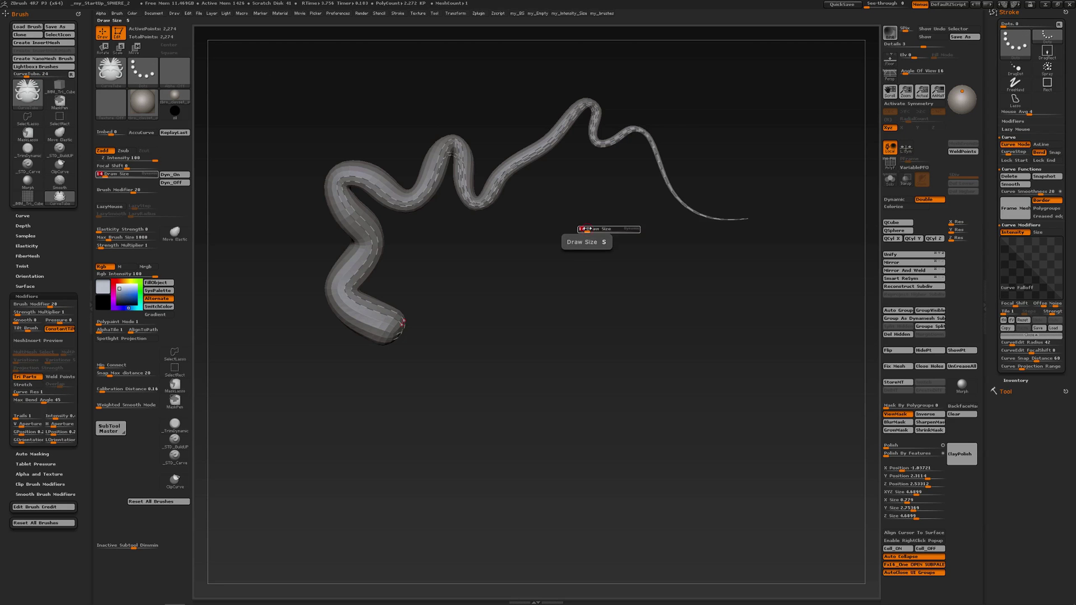
pyautogui.click(584, 229)
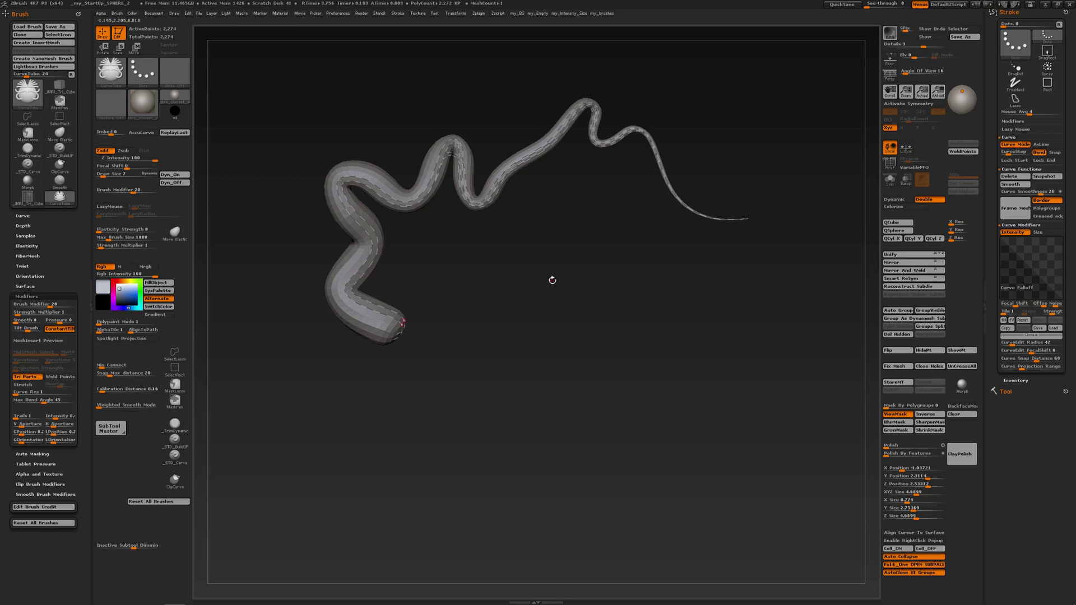
pyautogui.press('s')
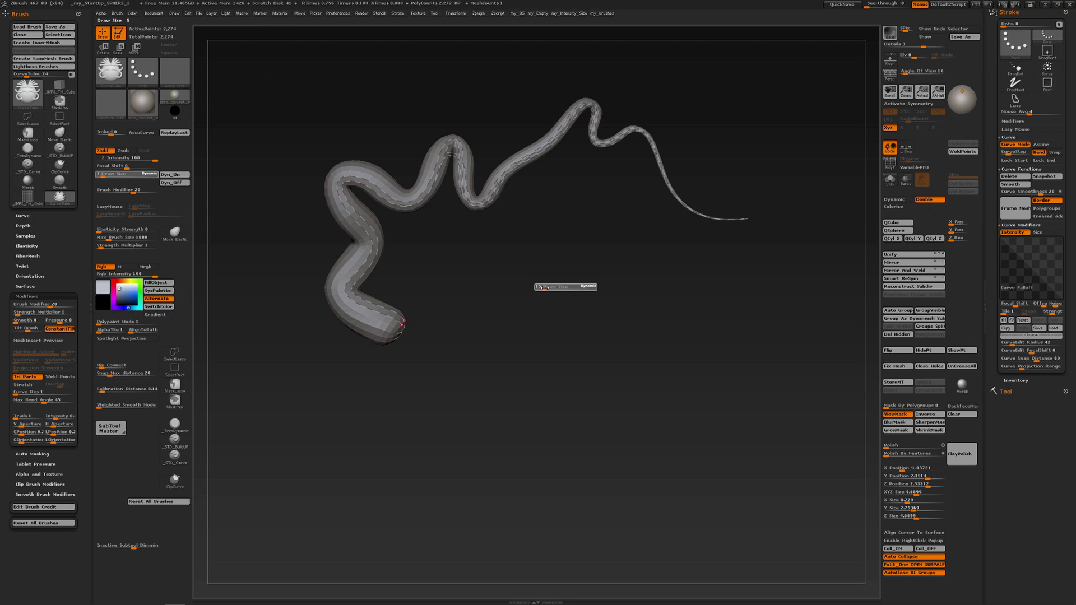
pyautogui.moveTo(545, 288); pyautogui.dragTo(550, 287)
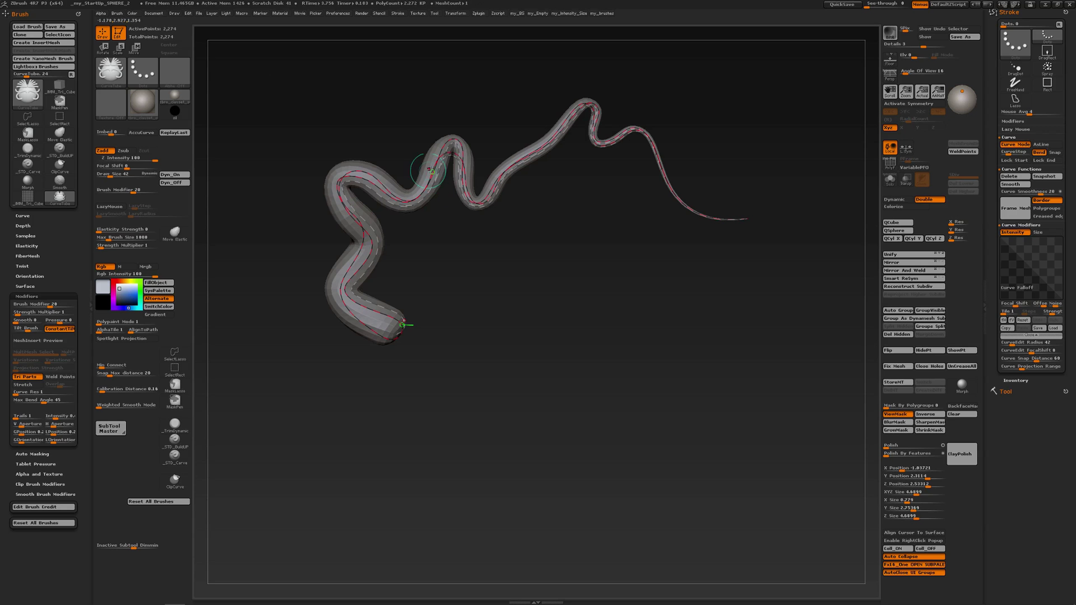
pyautogui.click(435, 178)
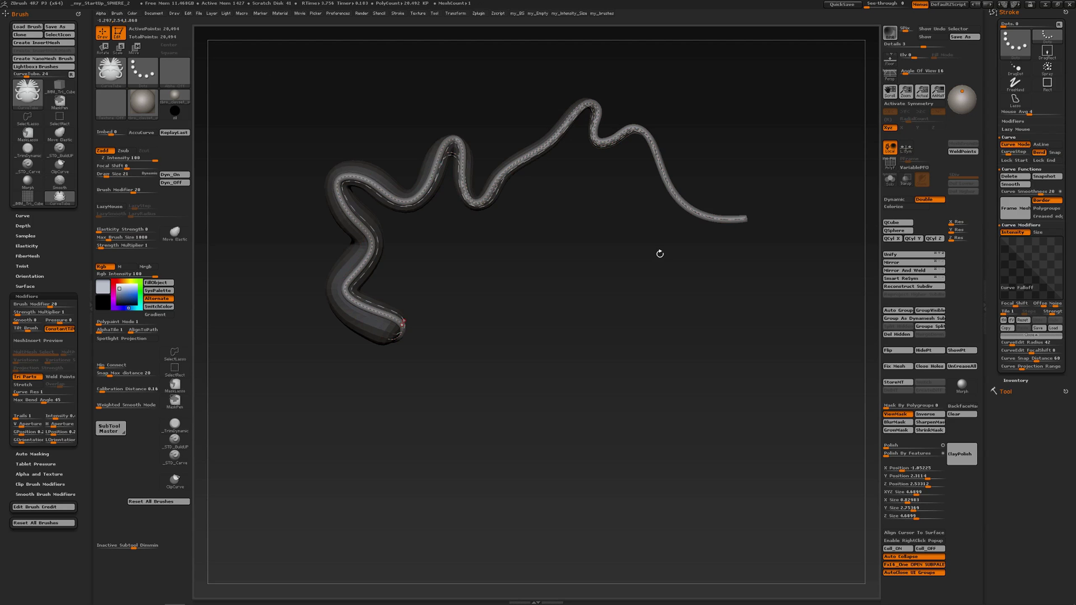
pyautogui.click(1004, 177)
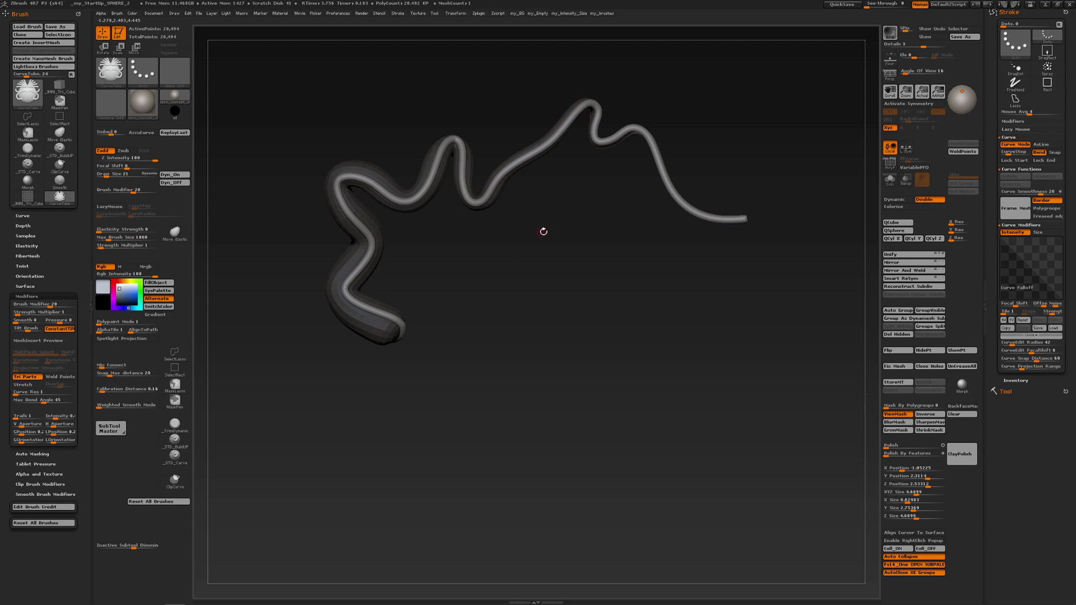
# - Isolate a second lengthwise polygon strip and frame its borders, generating a tube along the curves on the full strand
pyautogui.moveTo(555, 230)
pyautogui.mouseDown()
pyautogui.moveTo(427, 269)
pyautogui.moveTo(472, 279)
pyautogui.moveTo(454, 267)
pyautogui.moveTo(516, 347)
pyautogui.mouseUp()
pyautogui.hotkey('ctrl', 'shift')
pyautogui.keyDown('ctrl'); pyautogui.keyDown('shift'); pyautogui.click(350, 335); pyautogui.keyUp('shift'); pyautogui.keyUp('ctrl')
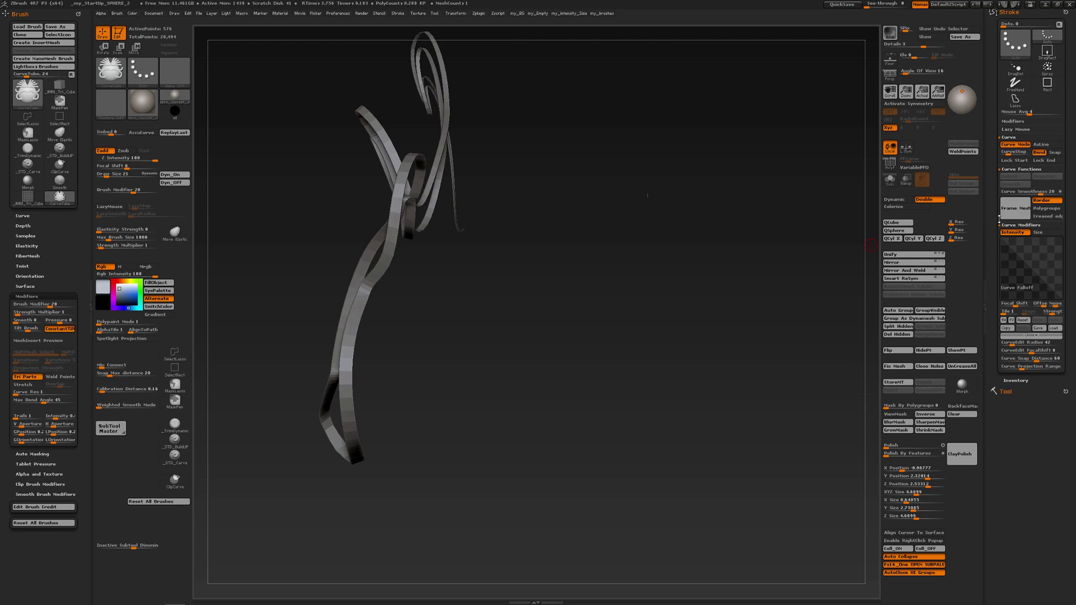
pyautogui.hotkey('ctrl', 'shift')
pyautogui.keyDown('ctrl'); pyautogui.keyDown('shift'); pyautogui.click(611, 261); pyautogui.keyUp('shift'); pyautogui.keyUp('ctrl')
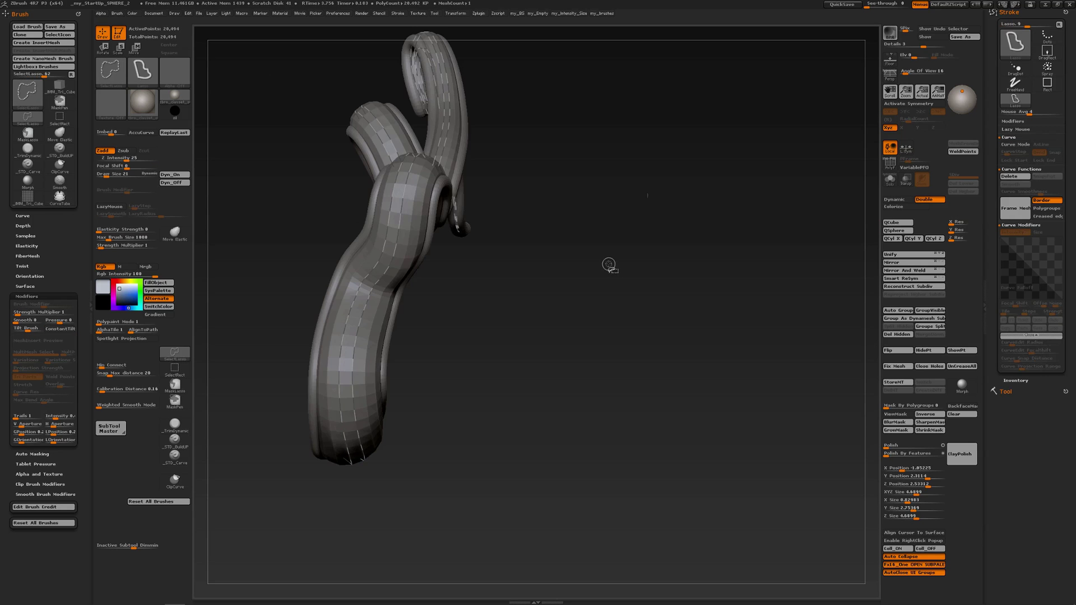
pyautogui.click(398, 232)
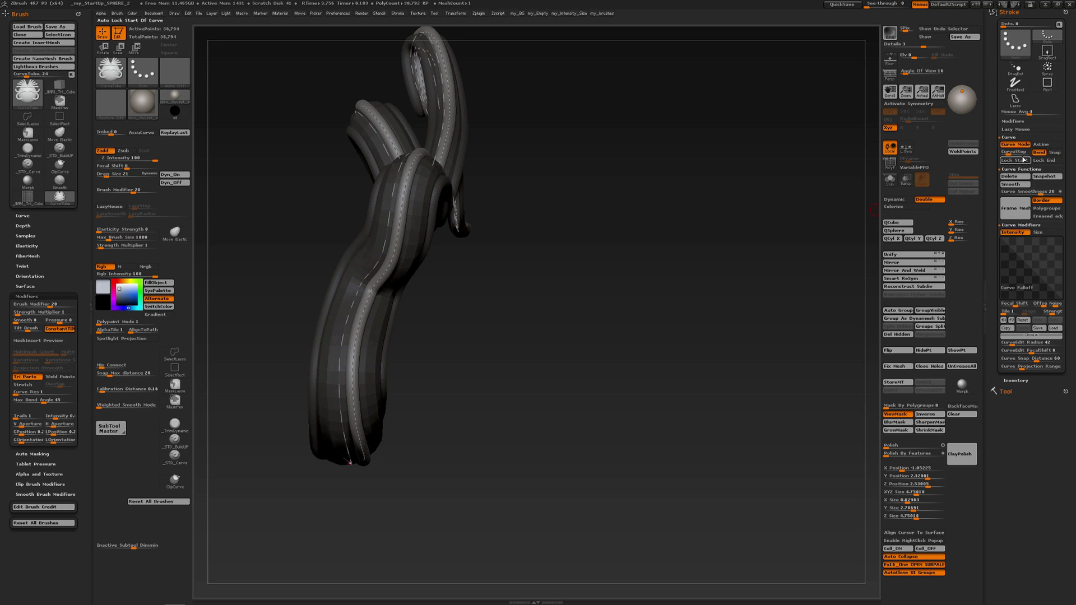
pyautogui.click(594, 247)
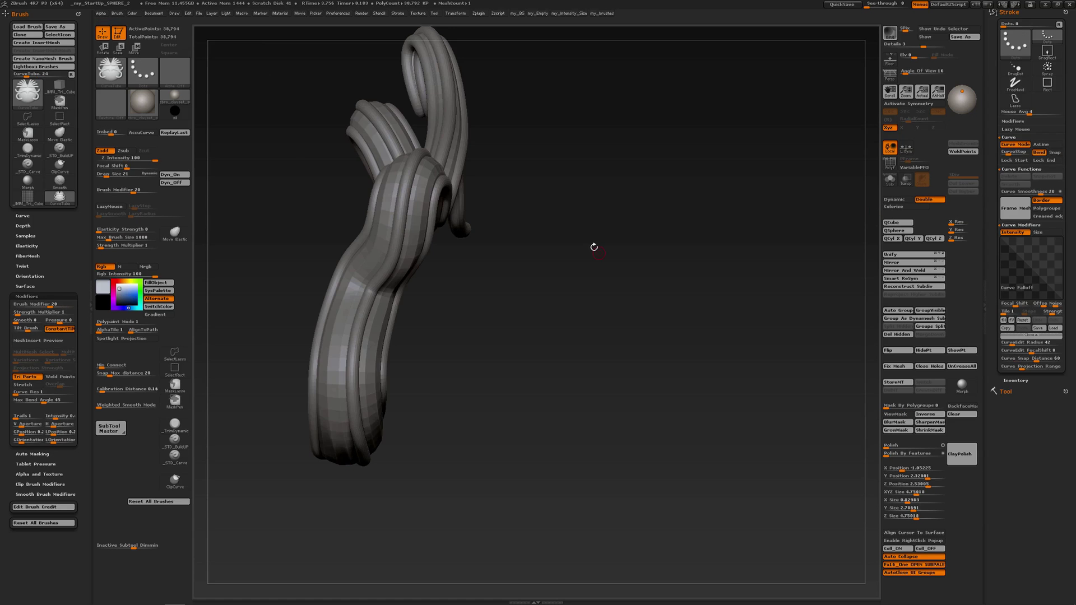
# - Add a tube along the framed borders of a third lengthwise polygon strip and remove its guide curves
pyautogui.moveTo(493, 266)
pyautogui.mouseDown()
pyautogui.moveTo(445, 263)
pyautogui.moveTo(454, 264)
pyautogui.moveTo(387, 212)
pyautogui.mouseUp()
pyautogui.hotkey('ctrl', 'shift')
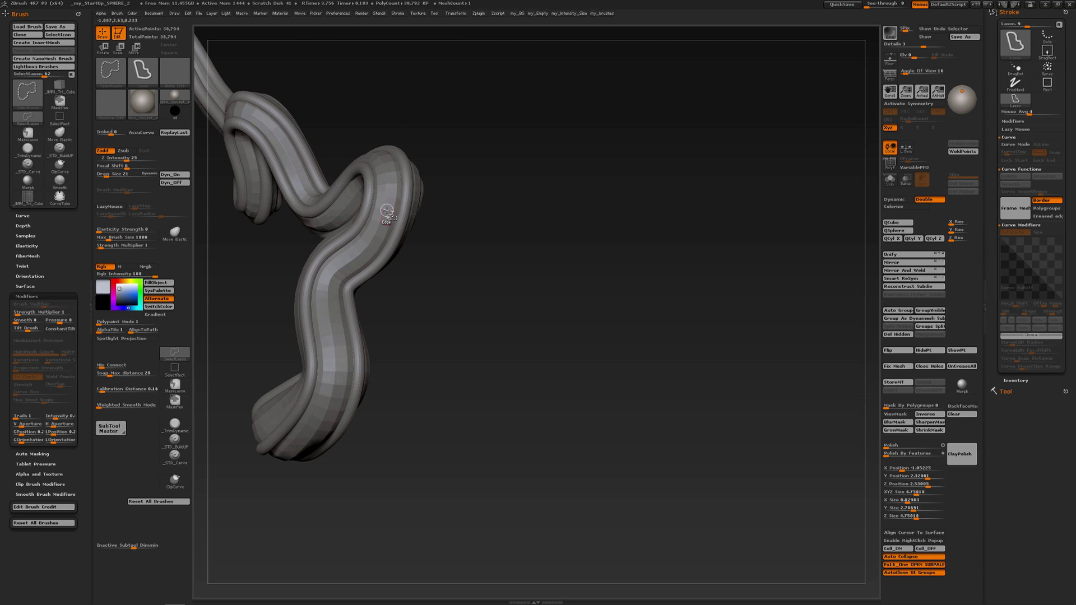
pyautogui.keyDown('ctrl'); pyautogui.keyDown('shift'); pyautogui.click(386, 212); pyautogui.keyUp('shift'); pyautogui.keyUp('ctrl')
pyautogui.keyDown('ctrl'); pyautogui.keyDown('shift'); pyautogui.click(502, 252); pyautogui.keyUp('shift'); pyautogui.keyUp('ctrl')
pyautogui.click(1008, 208)
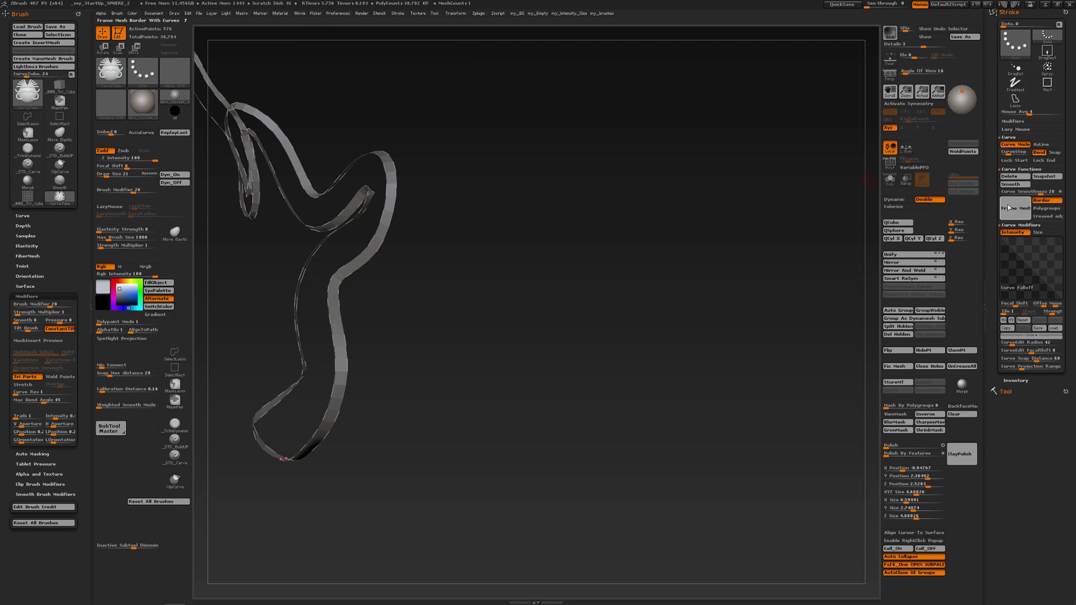
pyautogui.keyDown('ctrl'); pyautogui.keyDown('shift'); pyautogui.click(504, 250); pyautogui.keyUp('shift'); pyautogui.keyUp('ctrl')
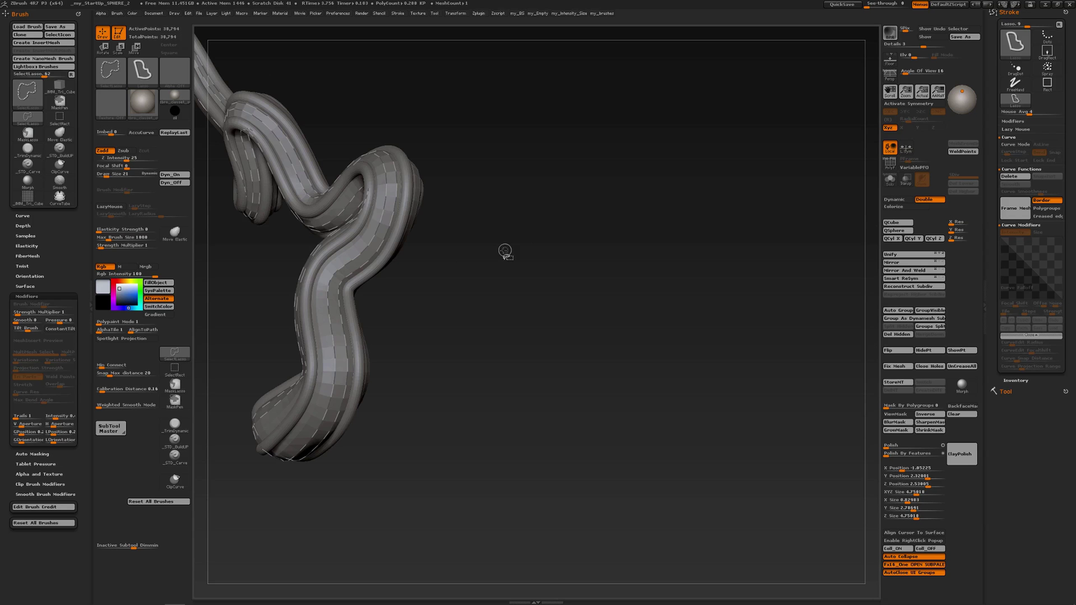
pyautogui.click(384, 208)
pyautogui.moveTo(493, 240); pyautogui.dragTo(370, 247)
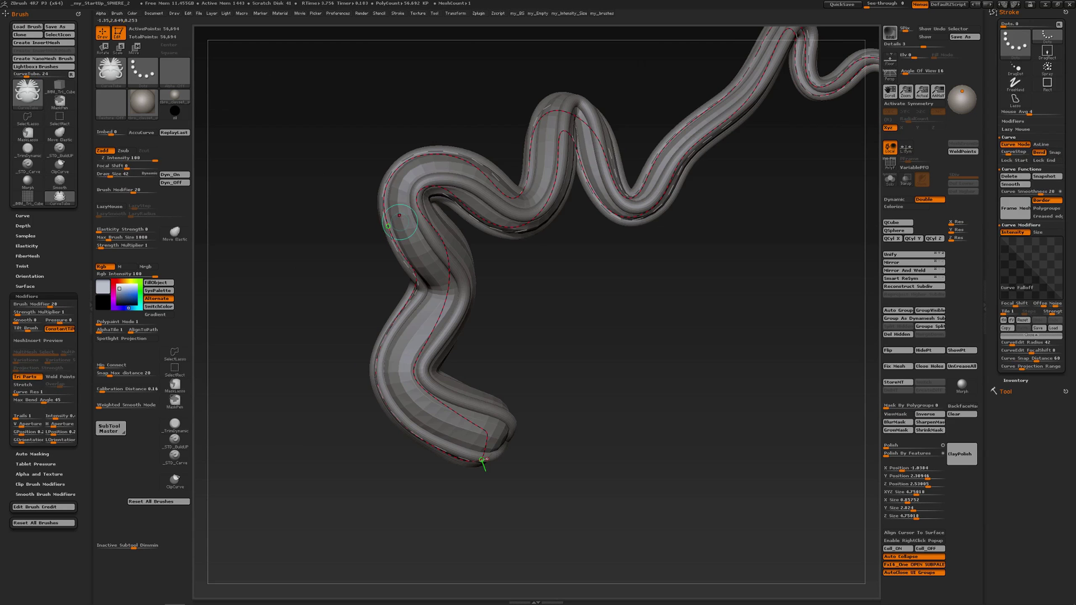
pyautogui.click(353, 270)
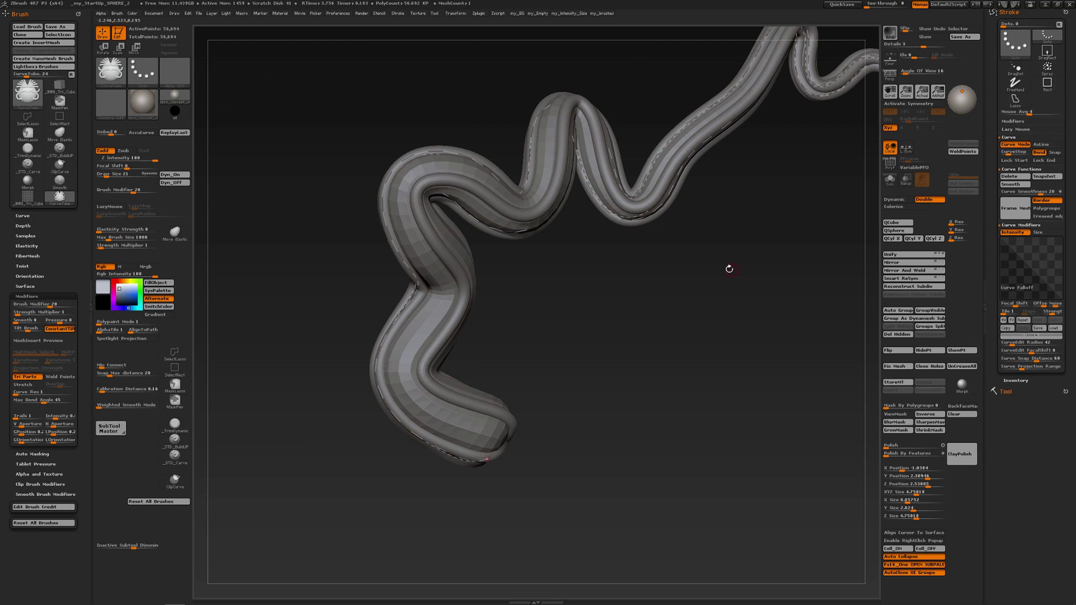
pyautogui.press('ctrl')
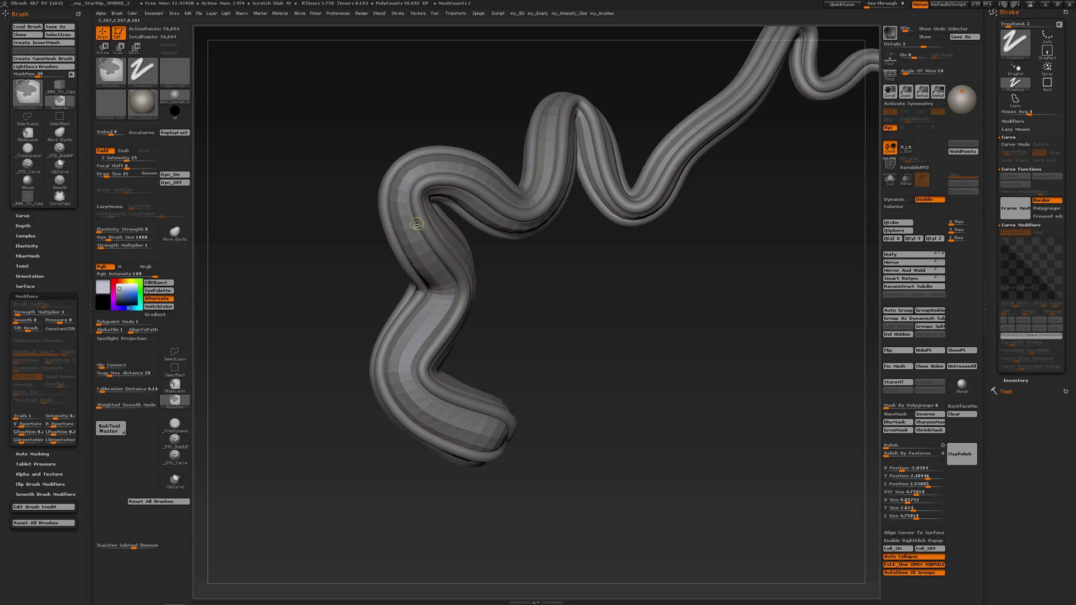
# - Build a tube along the framed borders of a fourth polygon strip, clearing the mask and deleting the curves
pyautogui.keyDown('ctrl'); pyautogui.keyDown('shift'); pyautogui.click(402, 216); pyautogui.keyUp('shift'); pyautogui.keyUp('ctrl')
pyautogui.keyDown('ctrl'); pyautogui.keyDown('shift'); pyautogui.moveTo(314, 238); pyautogui.dragTo(332, 289); pyautogui.keyUp('shift'); pyautogui.keyUp('ctrl')
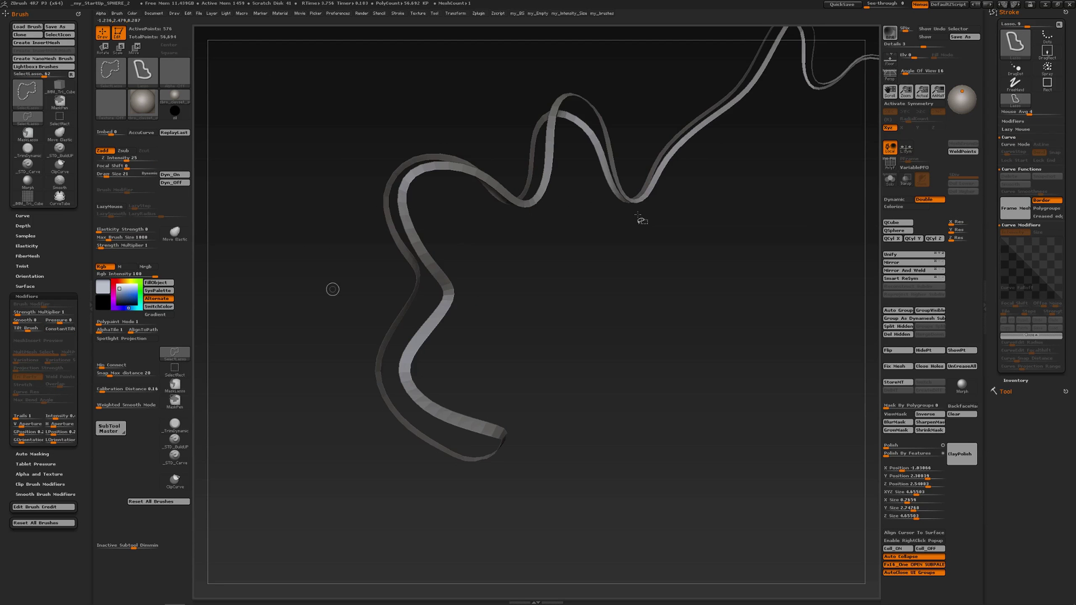
pyautogui.keyDown('ctrl'); pyautogui.keyDown('shift'); pyautogui.click(559, 266); pyautogui.keyUp('shift'); pyautogui.keyUp('ctrl')
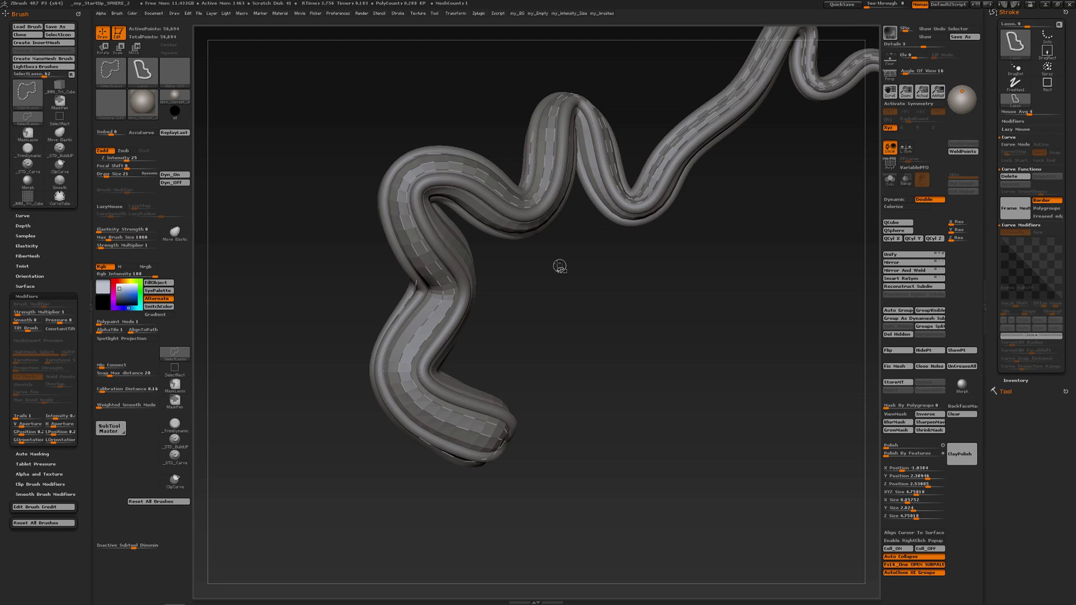
pyautogui.click(410, 218)
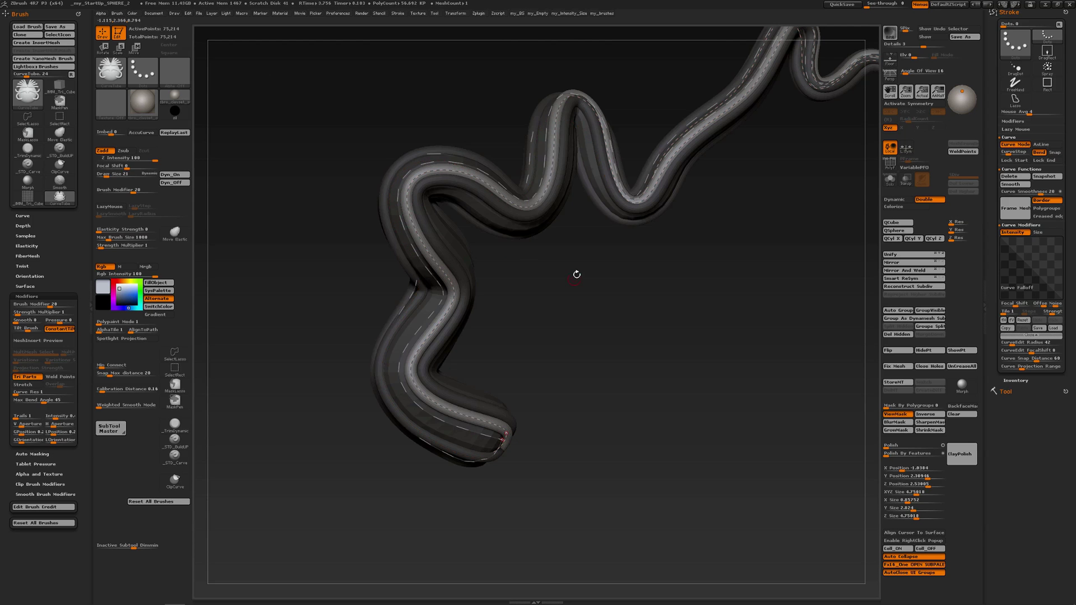
pyautogui.moveTo(561, 275)
pyautogui.keyDown('ctrl'); pyautogui.mouseDown()
pyautogui.moveTo(559, 303)
pyautogui.moveTo(558, 273)
pyautogui.mouseUp(); pyautogui.keyUp('ctrl')
pyautogui.click(1009, 176)
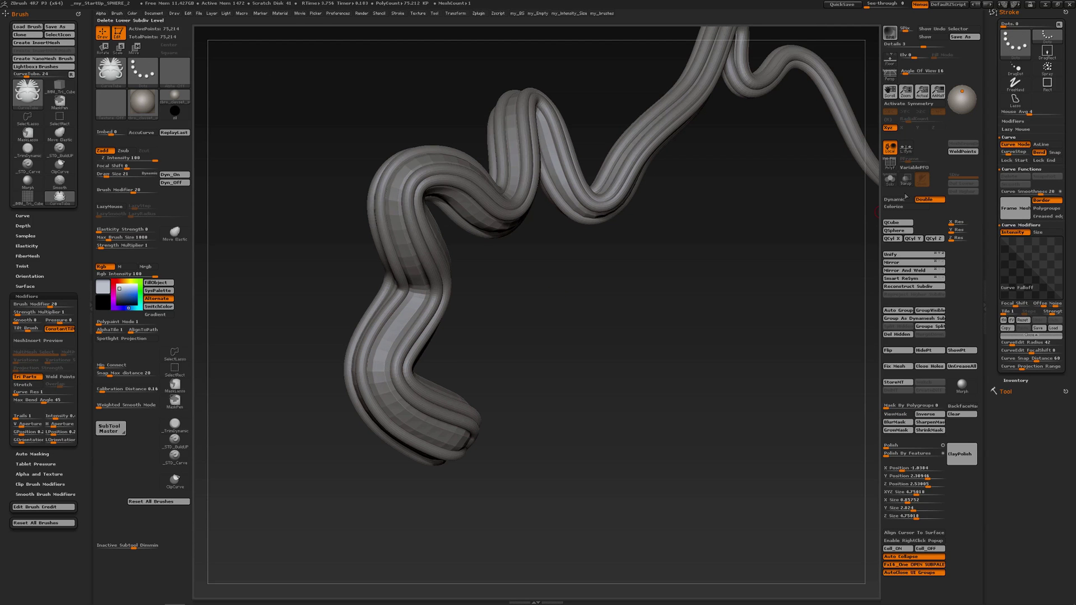
# - Frame the borders of a fifth isolated polygon strip and generate a thinner tube along them with a reduced draw size
pyautogui.click(392, 201)
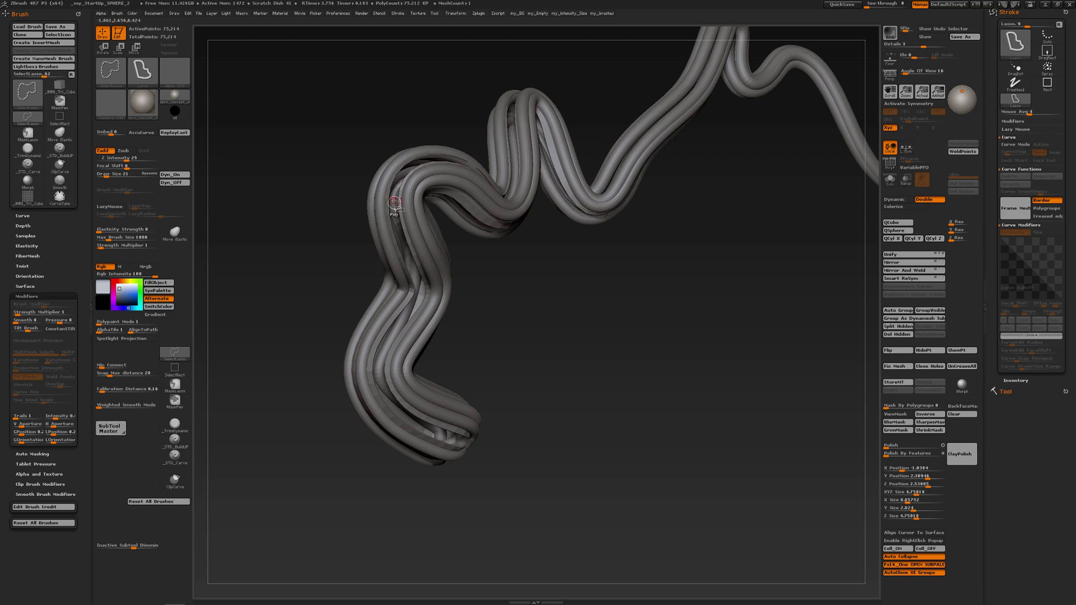
pyautogui.keyDown('ctrl'); pyautogui.keyDown('shift'); pyautogui.moveTo(581, 267); pyautogui.dragTo(610, 313); pyautogui.keyUp('shift'); pyautogui.keyUp('ctrl')
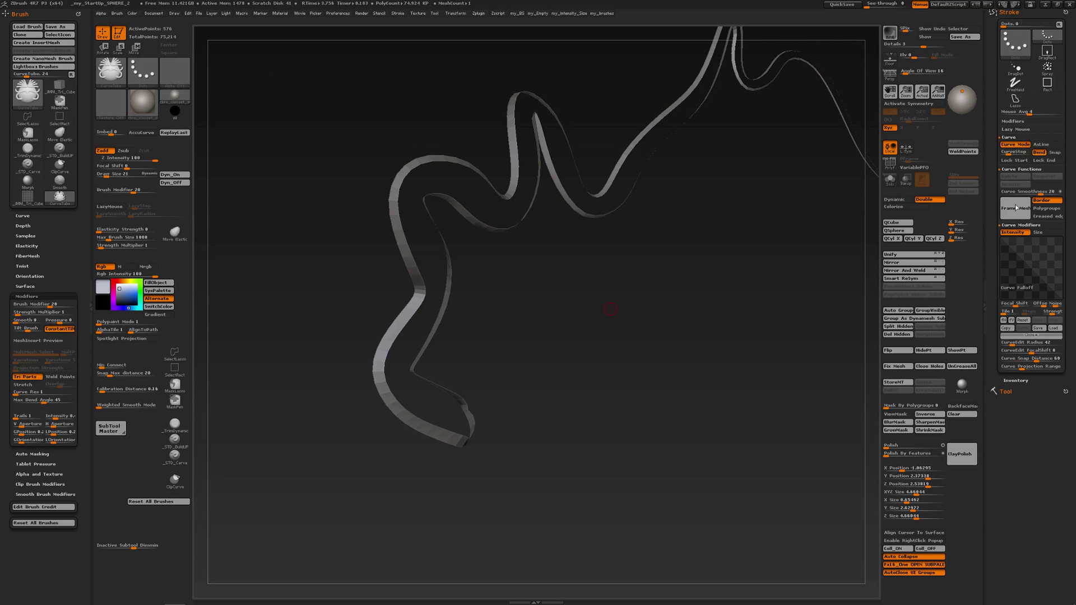
pyautogui.click(1014, 208)
pyautogui.keyDown('ctrl'); pyautogui.keyDown('shift'); pyautogui.click(618, 279); pyautogui.keyUp('shift'); pyautogui.keyUp('ctrl')
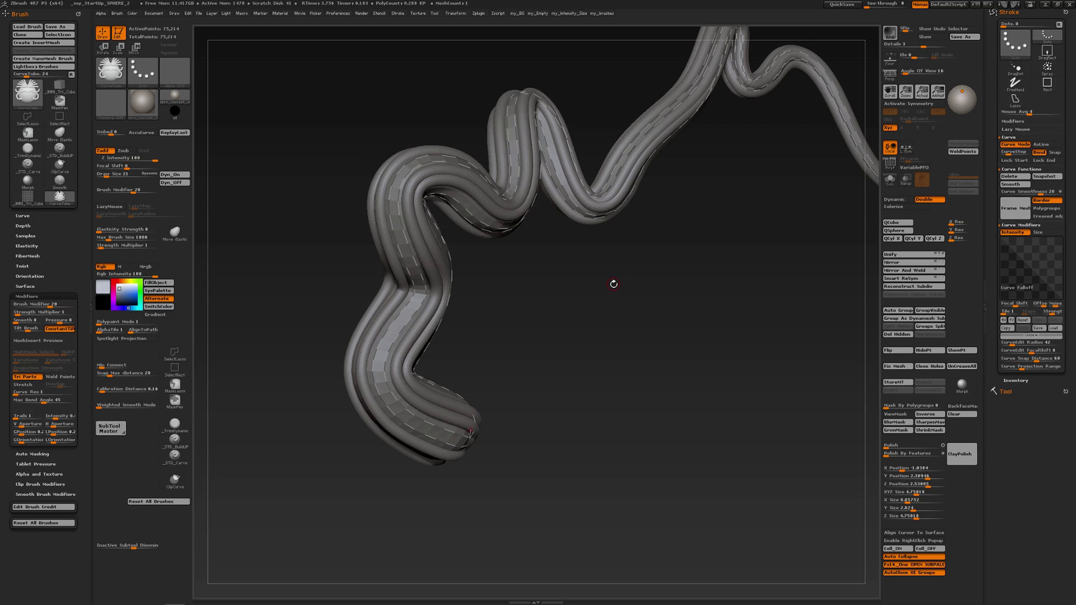
pyautogui.press('s')
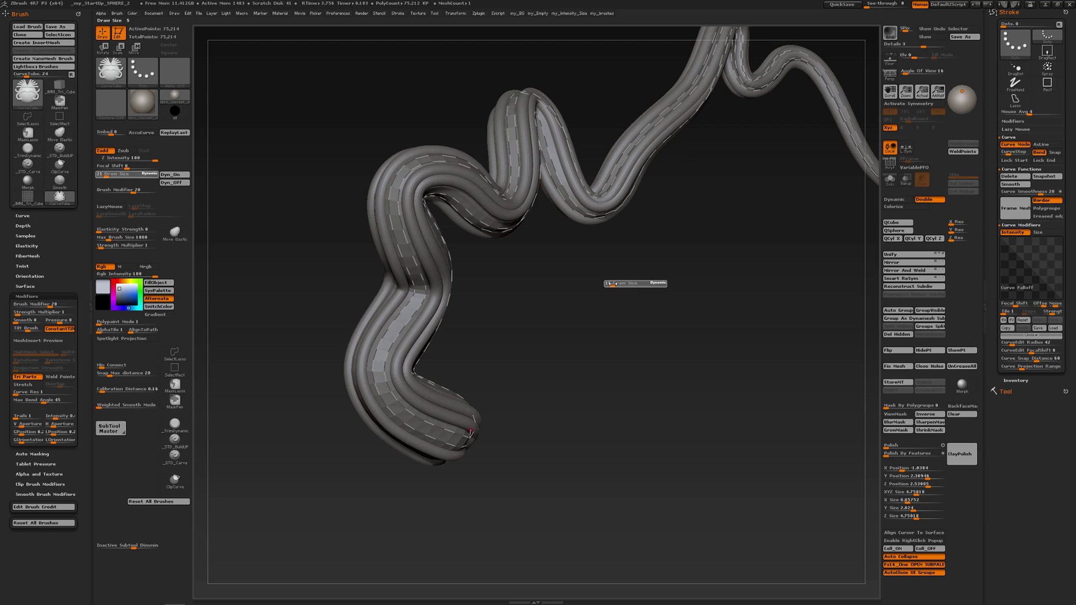
pyautogui.moveTo(613, 283); pyautogui.dragTo(607, 282)
pyautogui.click(411, 242)
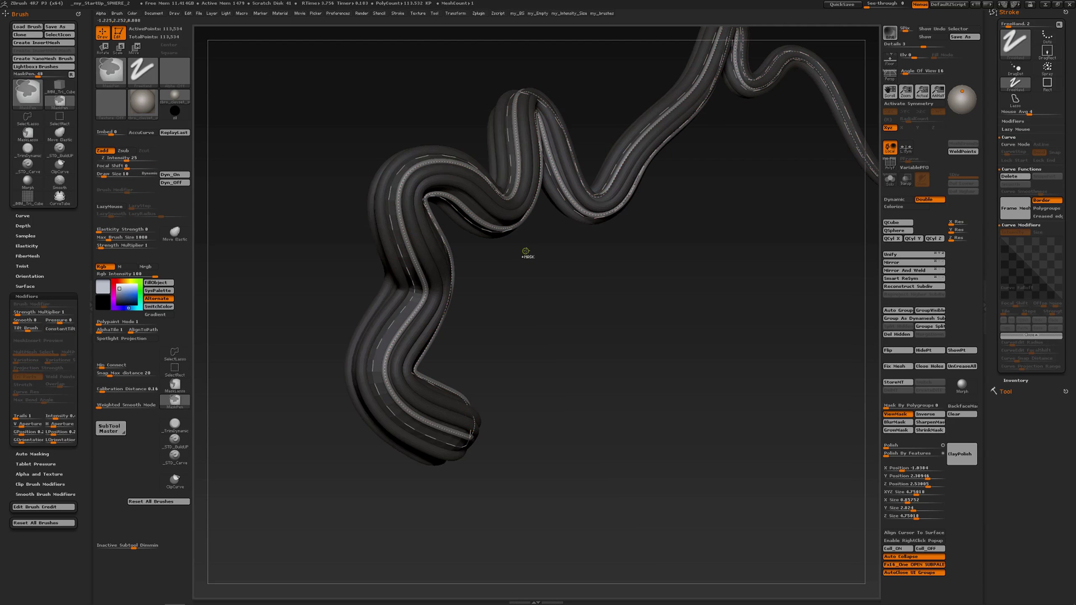
# - Delete the remaining guide curves from the hair strand
pyautogui.click(1017, 177)
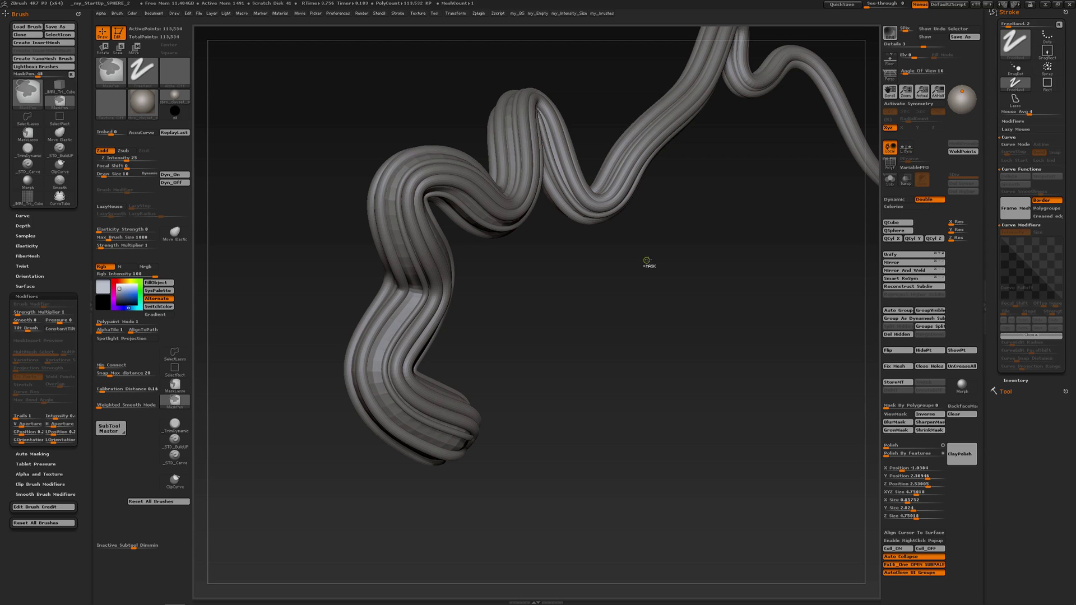
pyautogui.keyDown('alt'); pyautogui.moveTo(660, 266); pyautogui.dragTo(598, 243); pyautogui.keyUp('alt')
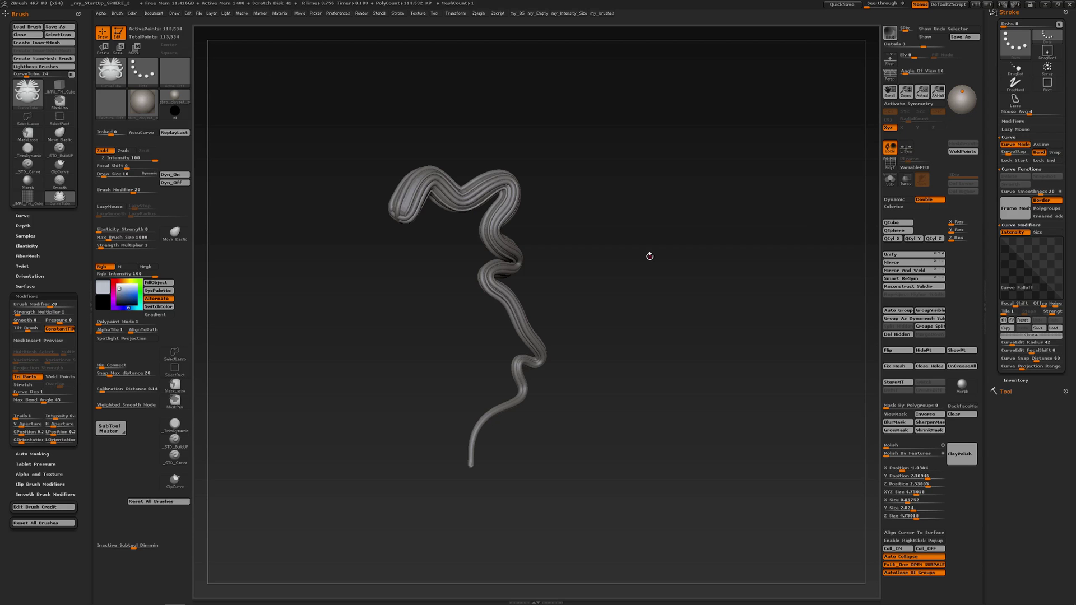
pyautogui.moveTo(635, 257)
pyautogui.mouseDown()
pyautogui.moveTo(618, 260)
pyautogui.moveTo(633, 250)
pyautogui.mouseUp()
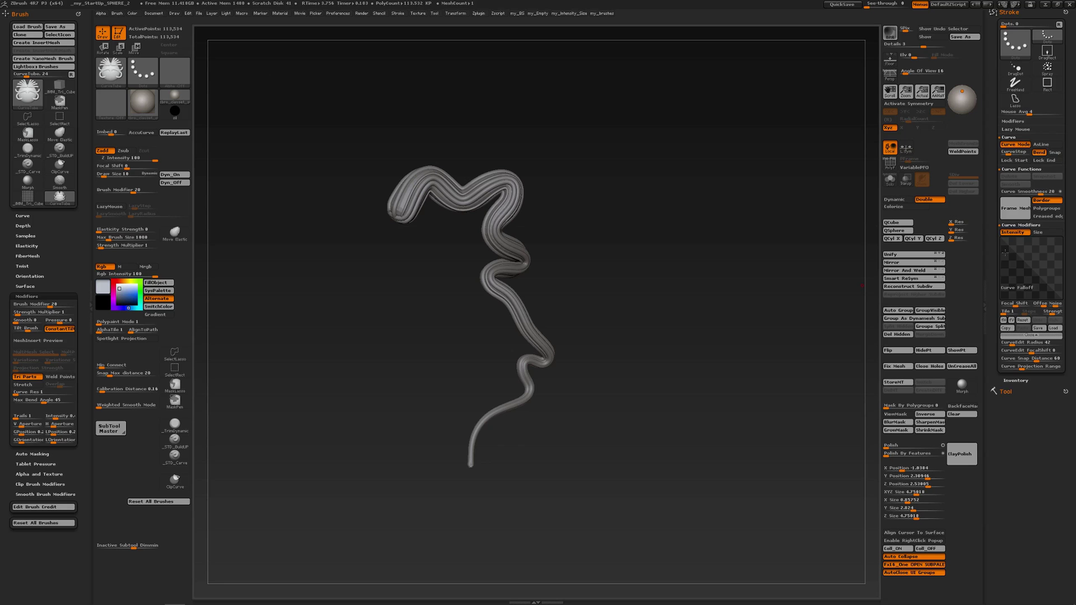
# - Fuse the base strand and its detail tubes into one mesh with DynaMesh at resolution 512 and inspect the wireframe
pyautogui.click(1006, 391)
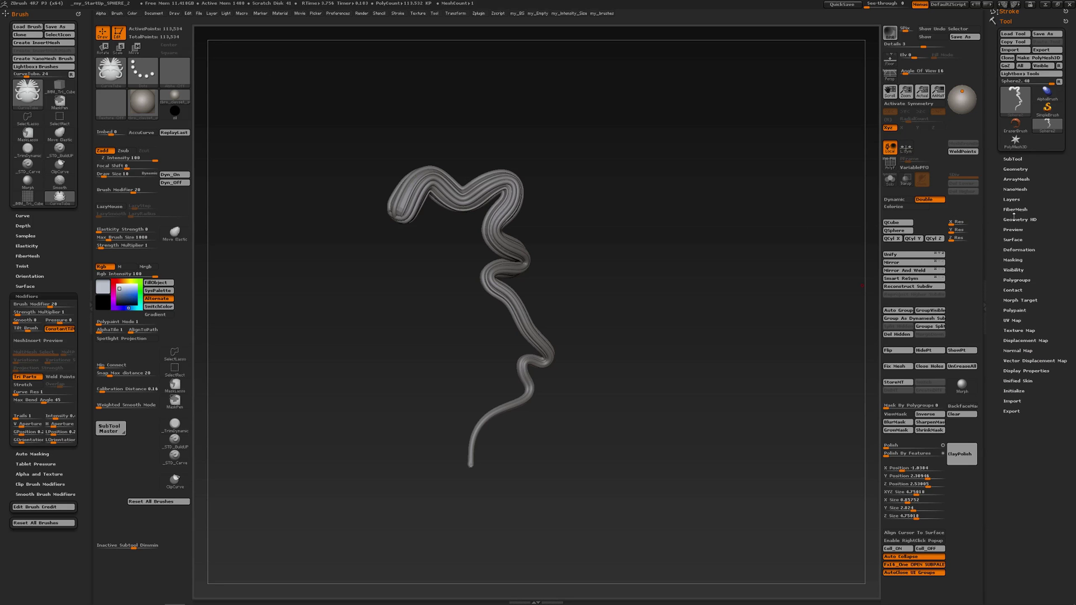
pyautogui.click(1015, 169)
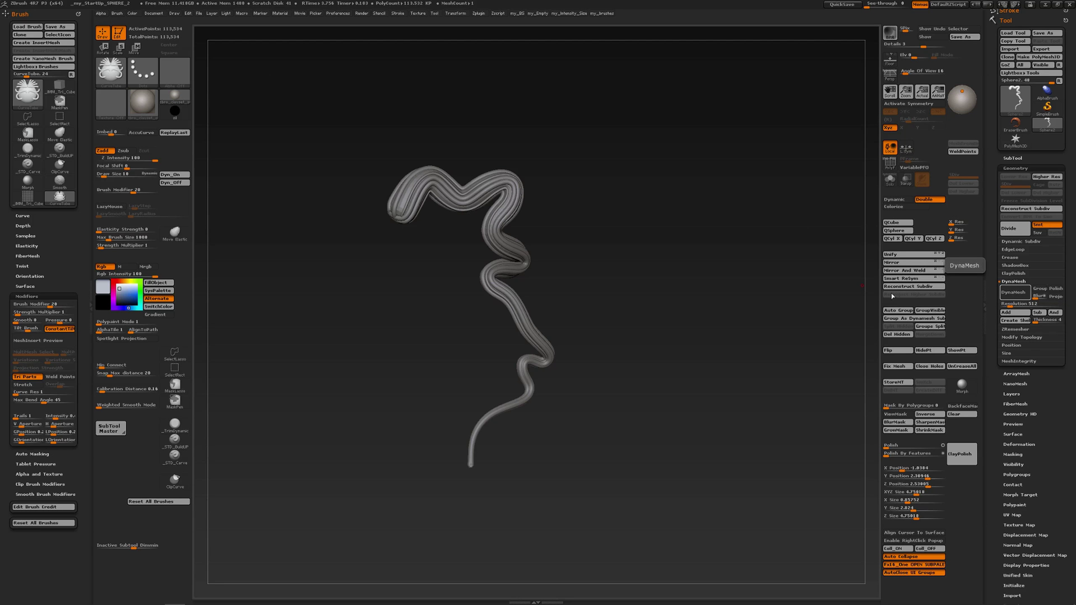
pyautogui.hotkey('alt', 'd')
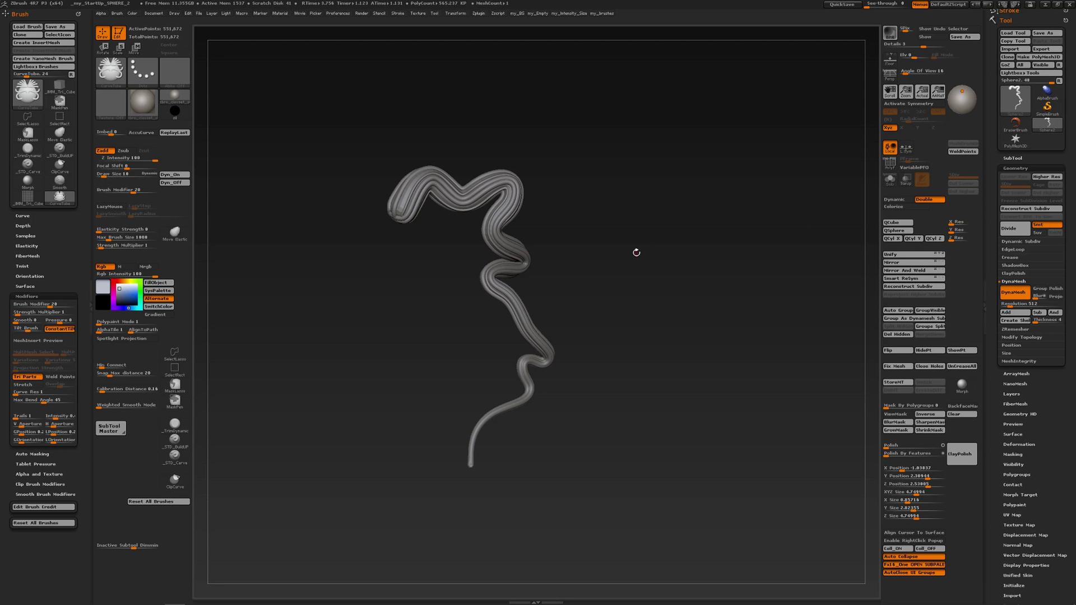
pyautogui.moveTo(533, 212)
pyautogui.keyDown('alt'); pyautogui.mouseDown()
pyautogui.moveTo(534, 237)
pyautogui.moveTo(635, 298)
pyautogui.moveTo(632, 283)
pyautogui.moveTo(613, 278)
pyautogui.moveTo(688, 242)
pyautogui.moveTo(605, 222)
pyautogui.moveTo(563, 186)
pyautogui.moveTo(717, 270)
pyautogui.mouseUp(); pyautogui.keyUp('alt')
pyautogui.press('shift')
pyautogui.hotkey('shift', 'f')
pyautogui.press('shift')
pyautogui.hotkey('shift', 'f')
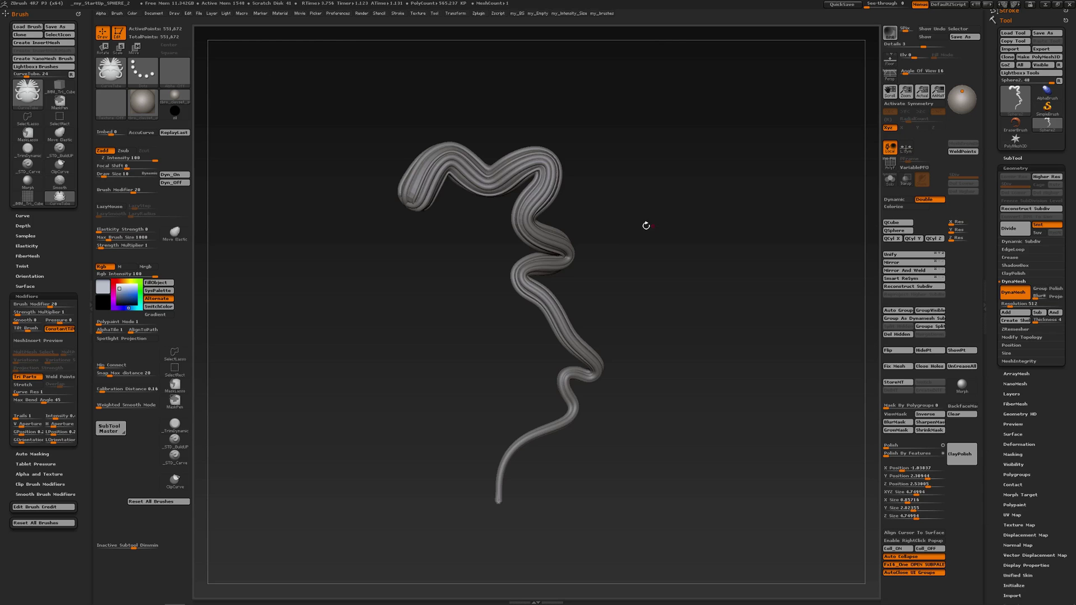
# - Apply ClayPolish to the fused hair strand and inspect its surface from different sides
pyautogui.moveTo(636, 259); pyautogui.dragTo(776, 297)
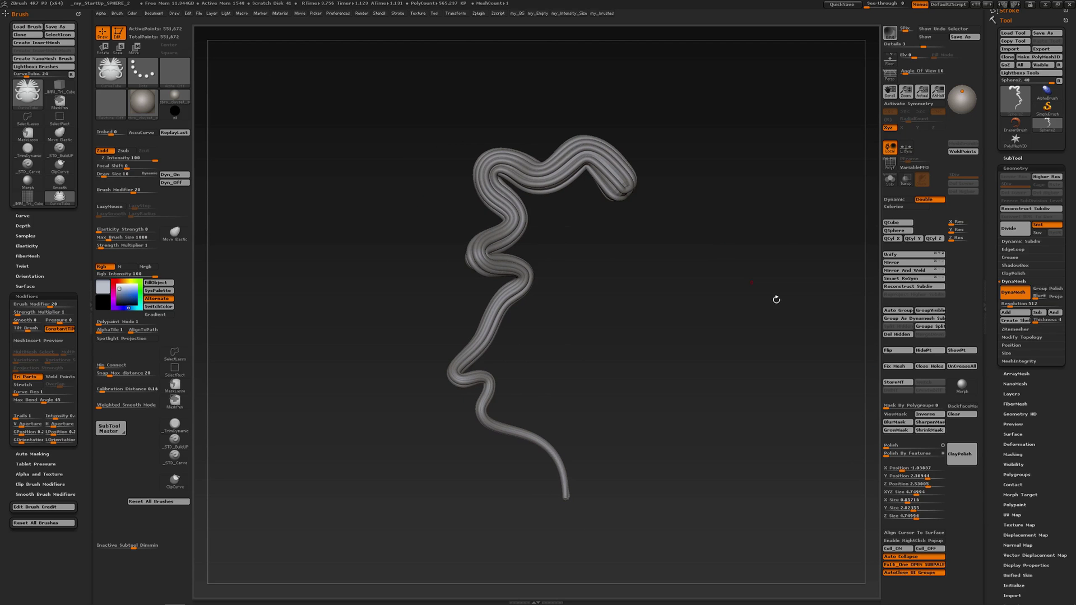
pyautogui.click(963, 455)
pyautogui.moveTo(671, 292); pyautogui.dragTo(735, 280)
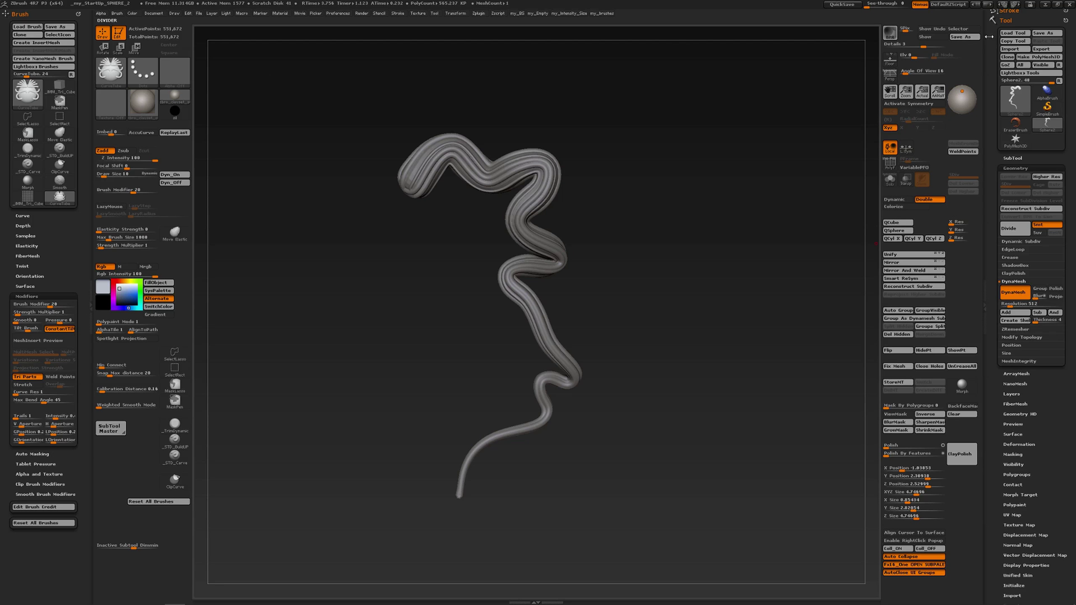
pyautogui.click(1008, 13)
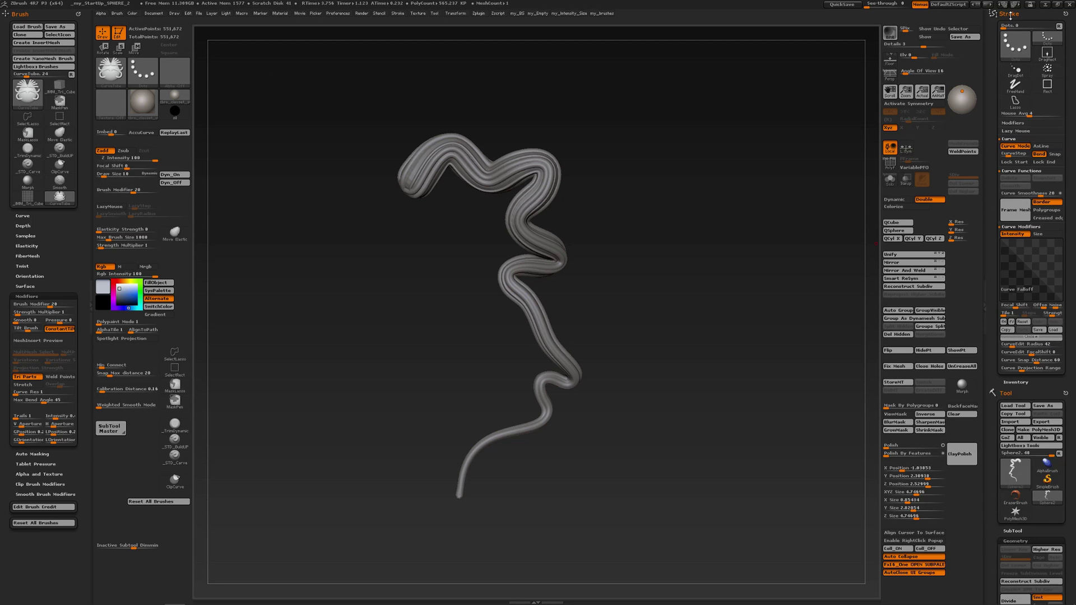